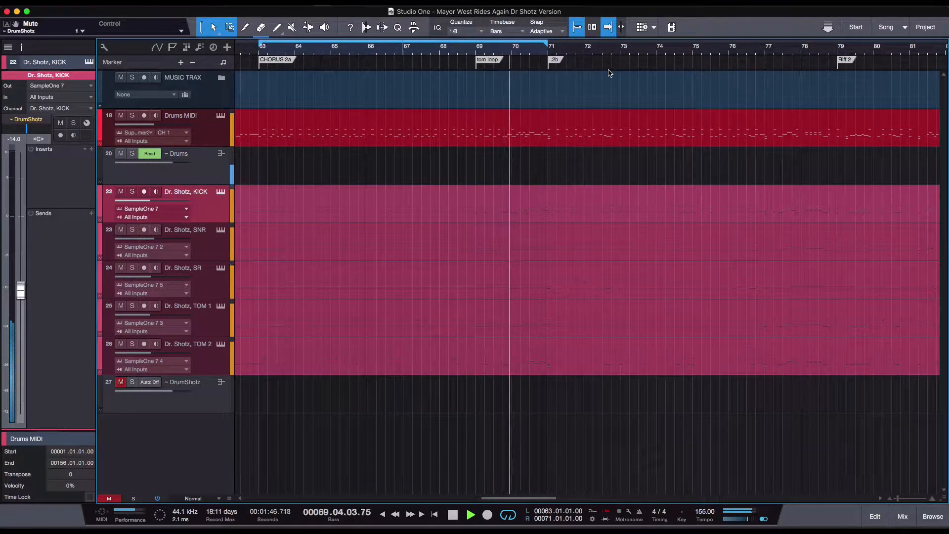
- Unmute the DrumShotz bus and audition the chorus from bar 67 with the layered samples
key(space)
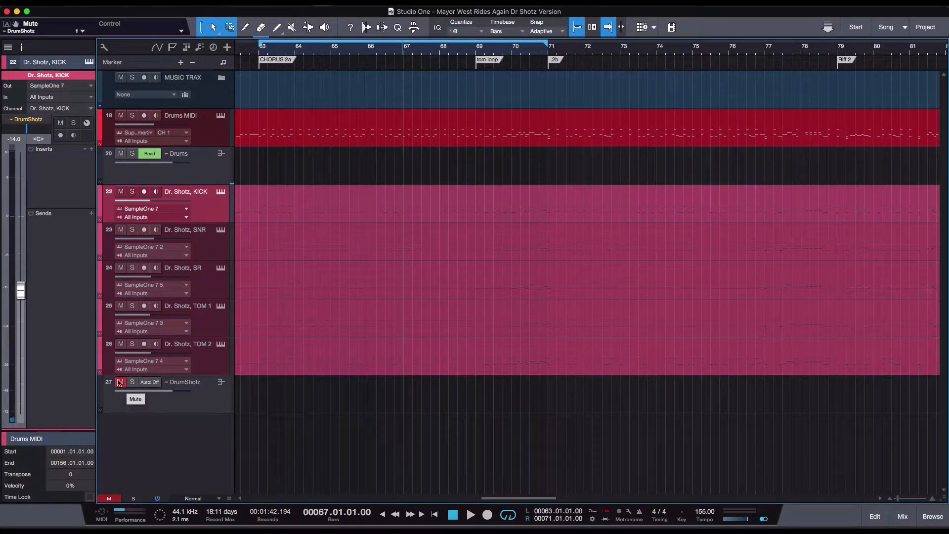
key(space)
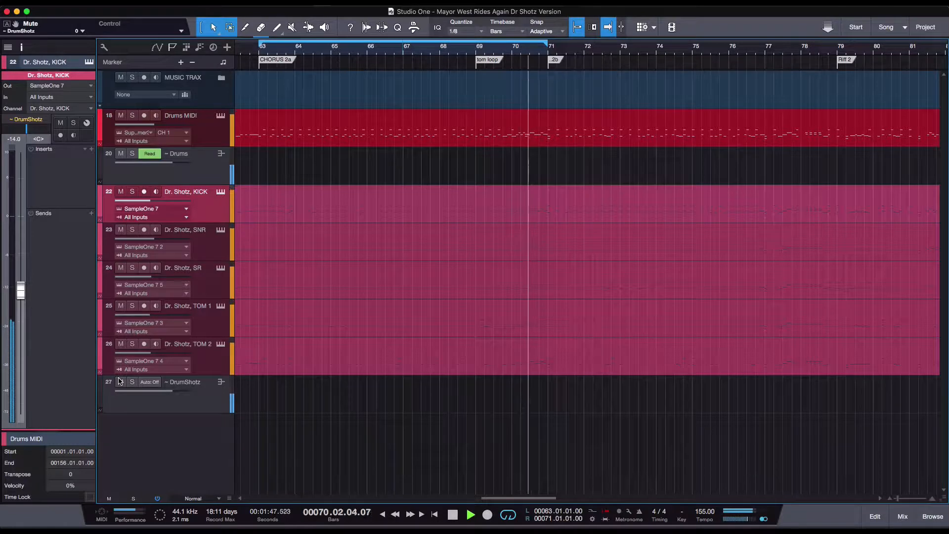
key(space)
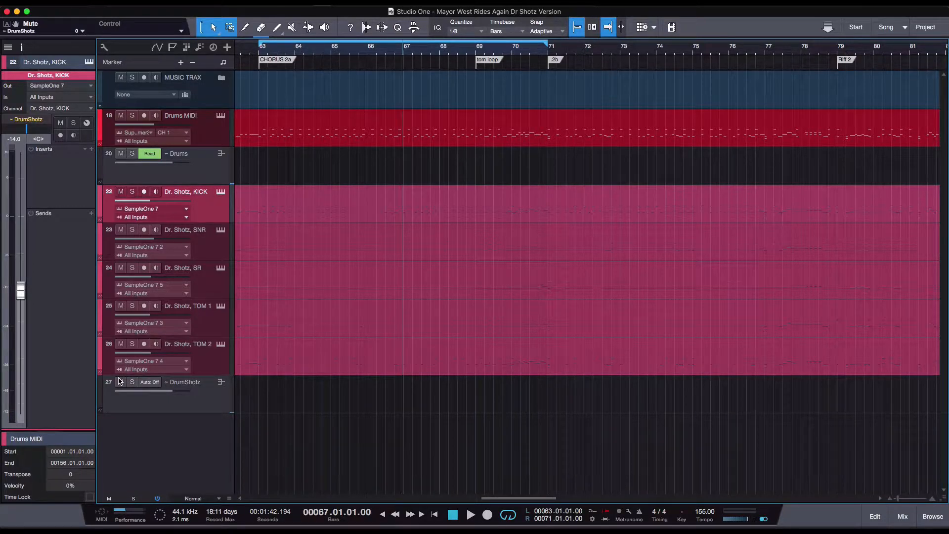
- Open the kick track's SampleOne XT instrument, load the Kick - GUT Dry preset and play it from bar 63
click(221, 192)
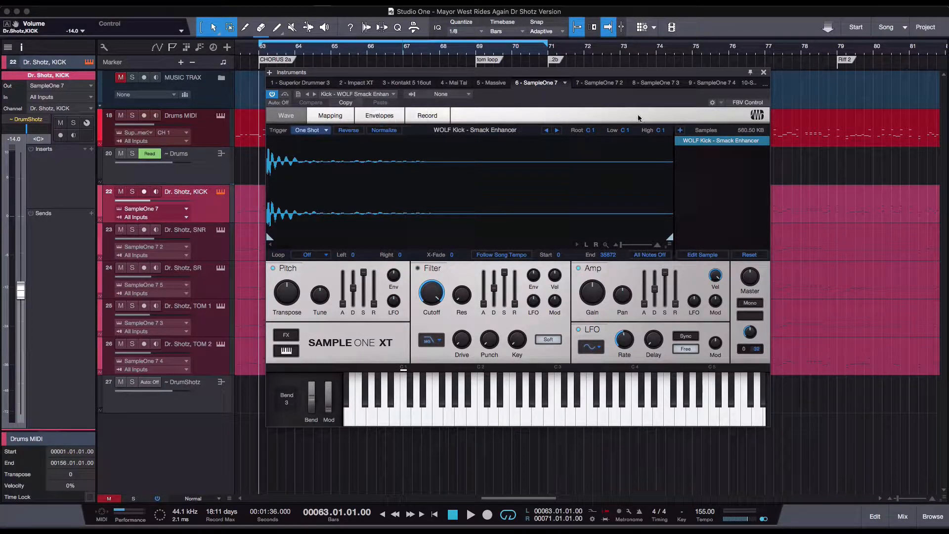
click(391, 95)
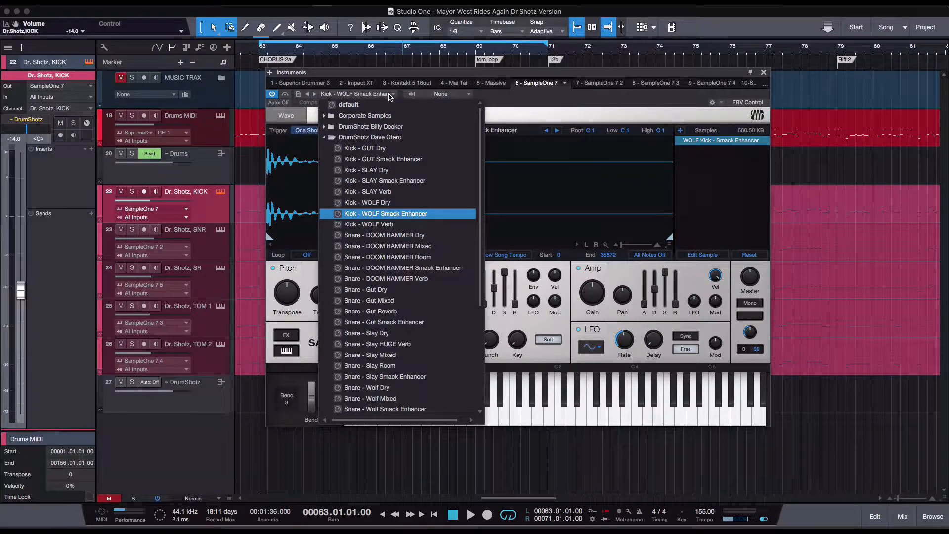
click(391, 148)
click(547, 103)
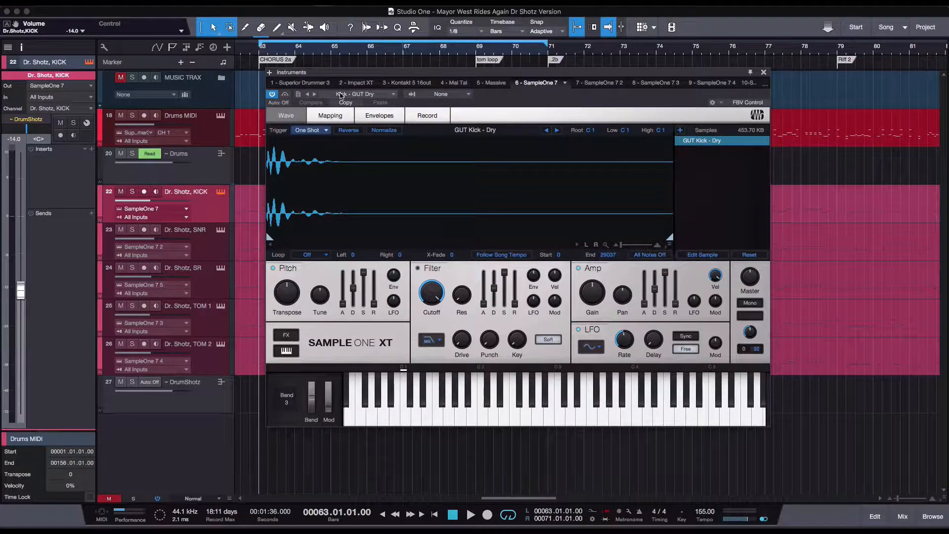
click(341, 96)
click(554, 102)
key(space)
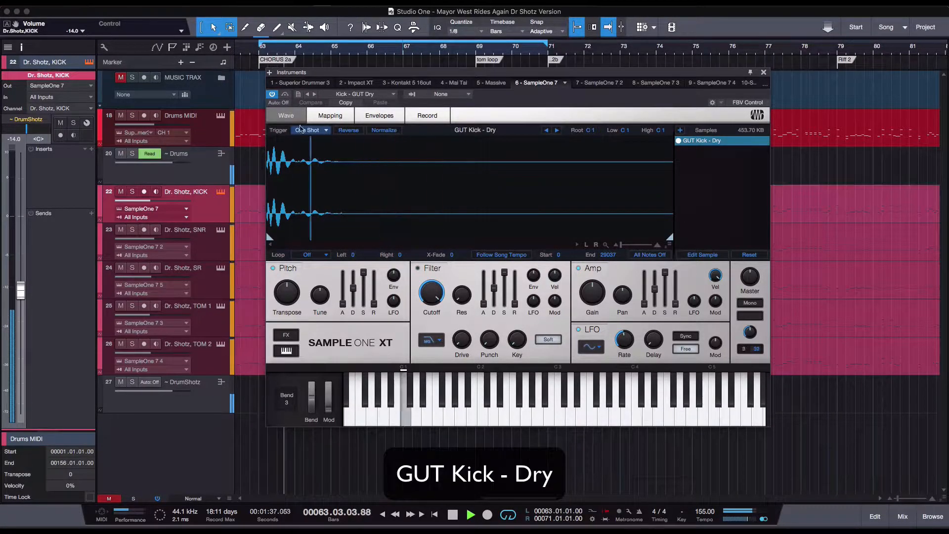
- Audition the GUT Smack Enhancer, SLAY Dry, SLAY Smack Enhancer and SLAY Verb kick presets during playback, ending with playback stopped
click(315, 95)
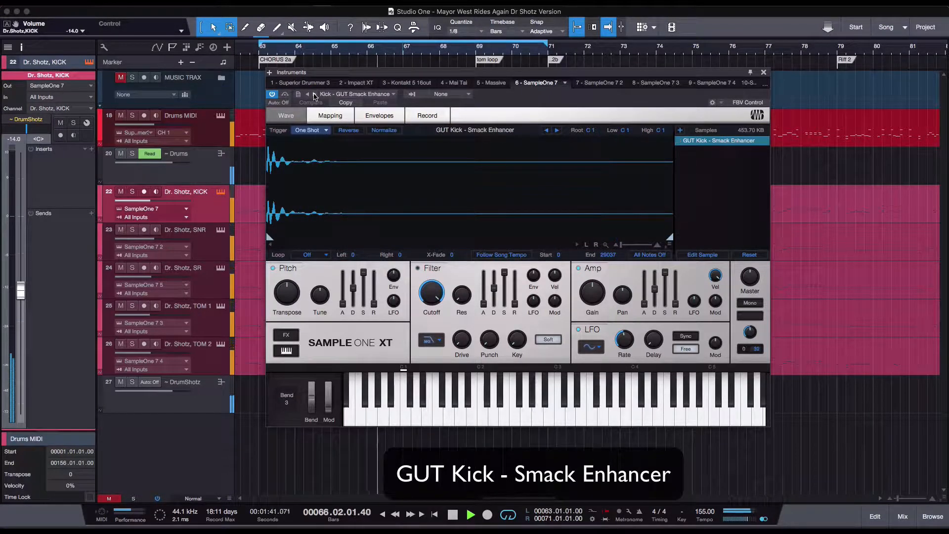
click(315, 94)
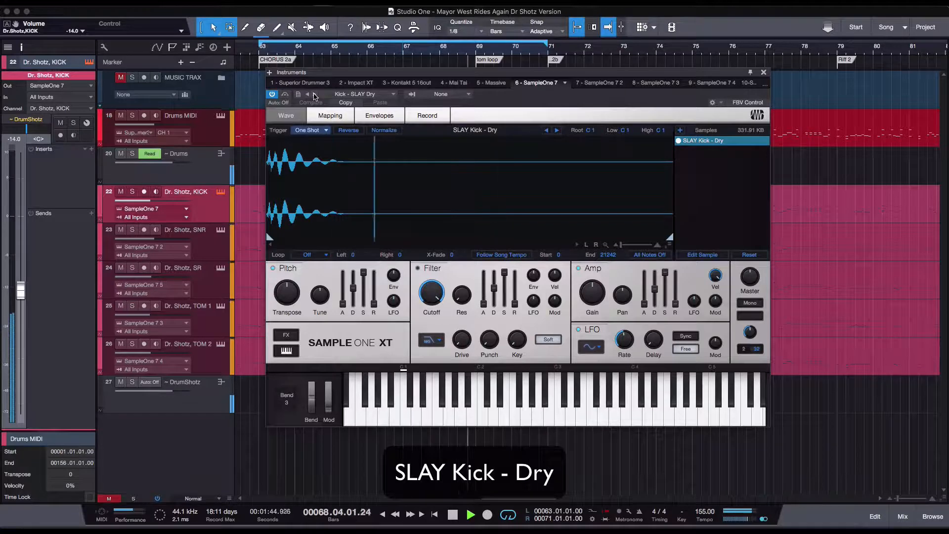
click(315, 94)
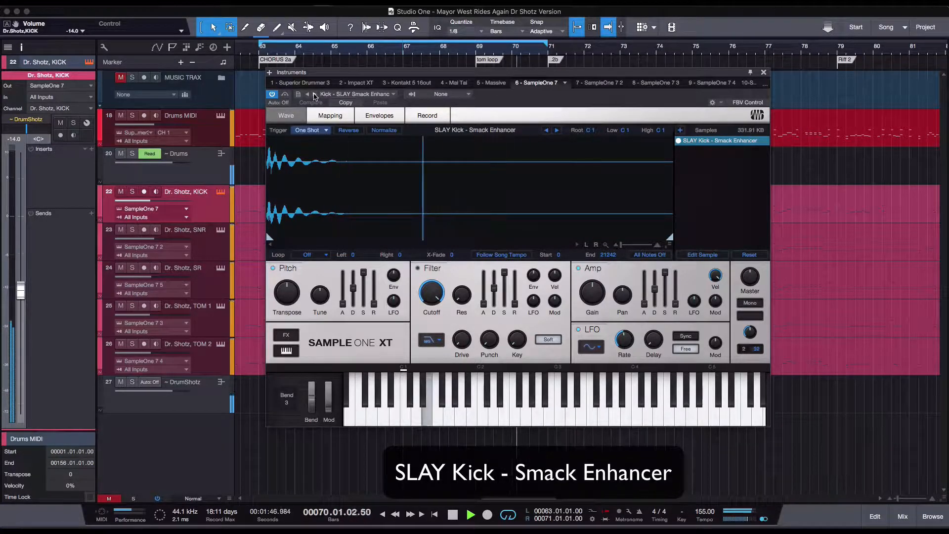
click(315, 94)
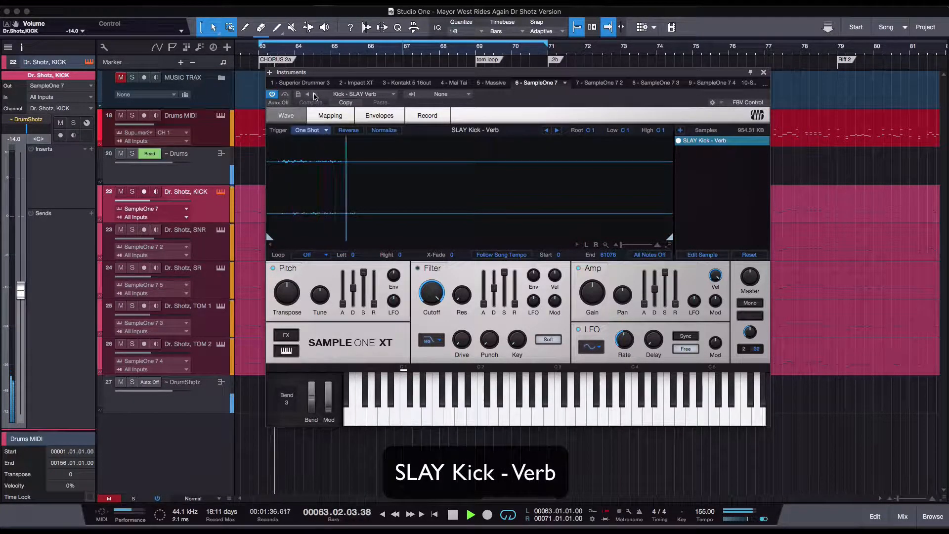
key(space)
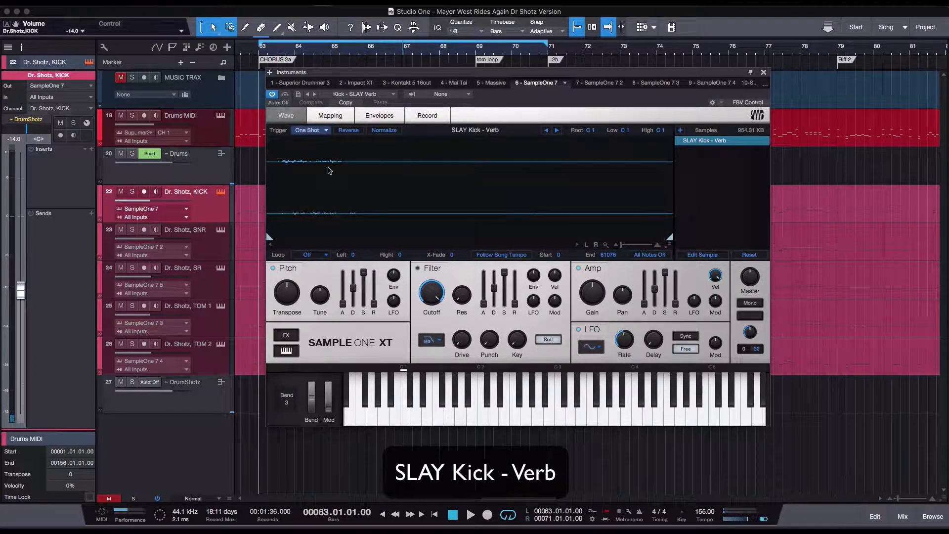
- Raise the kick channel's volume to 0 dB and SampleOne's master gain to +10 dB, and audition the SLAY Verb kick
super+click(22, 295)
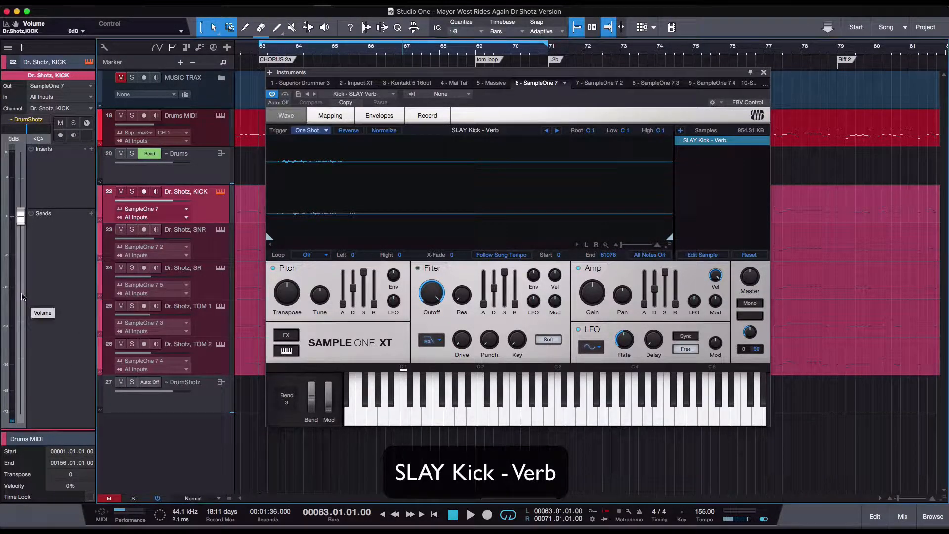
click(743, 275)
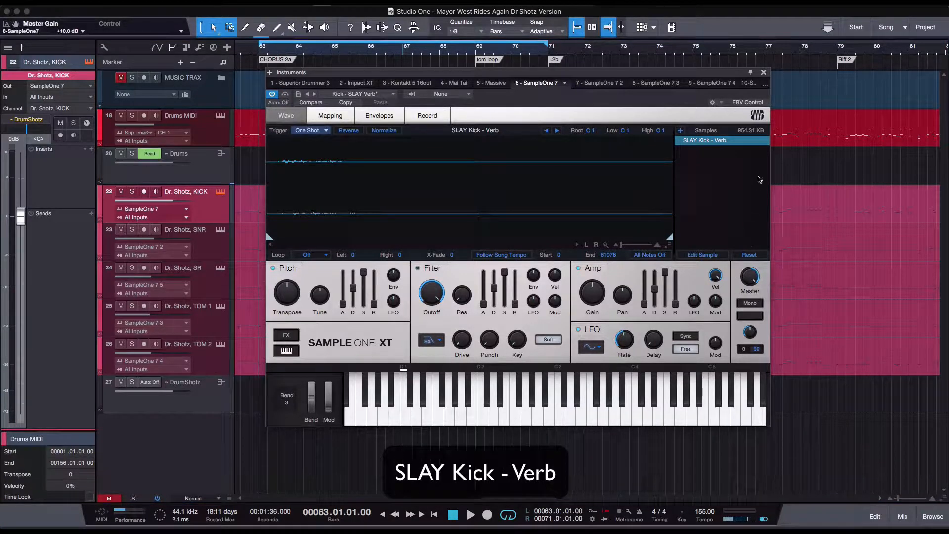
key(space)
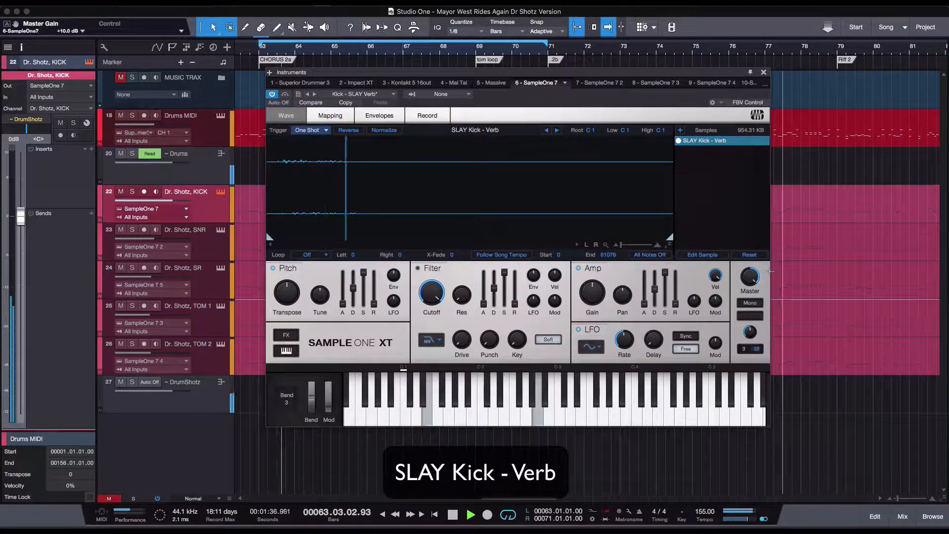
key(space)
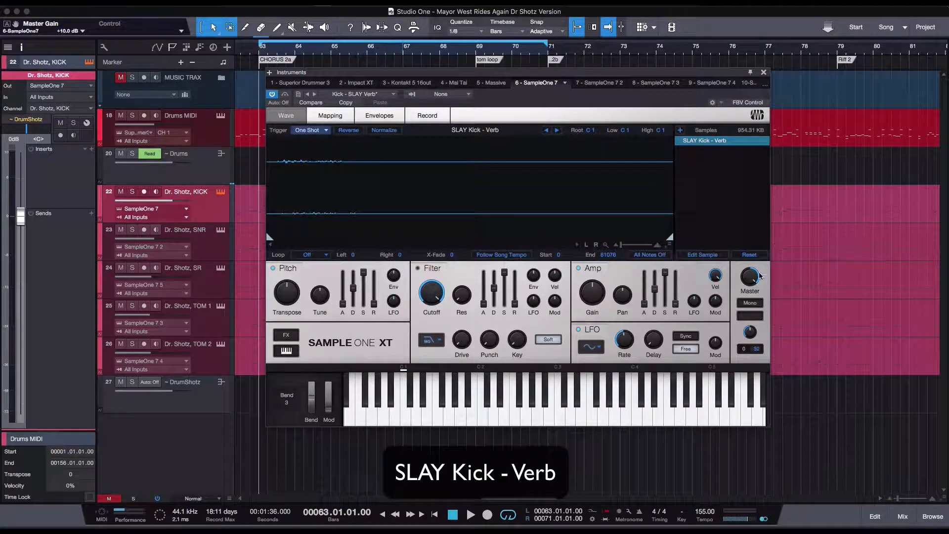
- Reset SampleOne's master gain to 0 dB and the kick channel's volume to -14 dB, and restart playback
key(space)
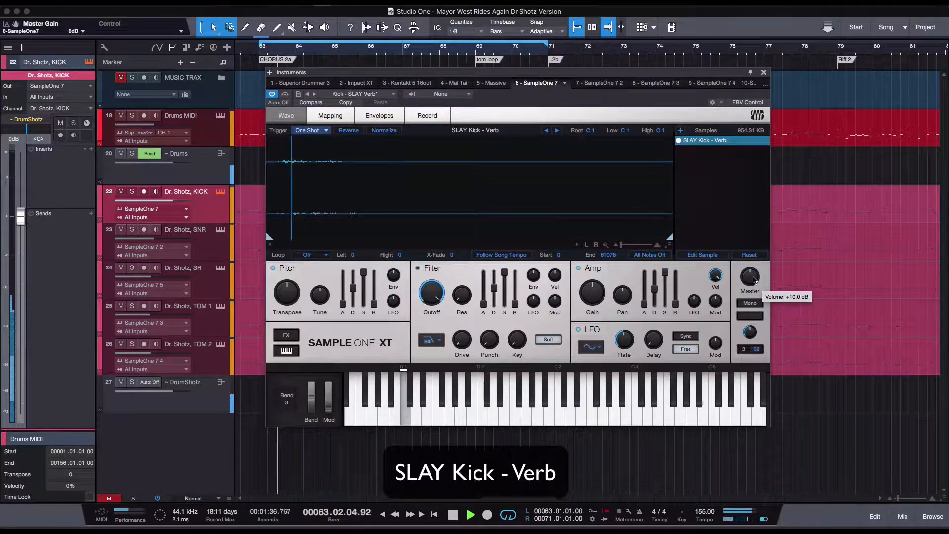
key(space)
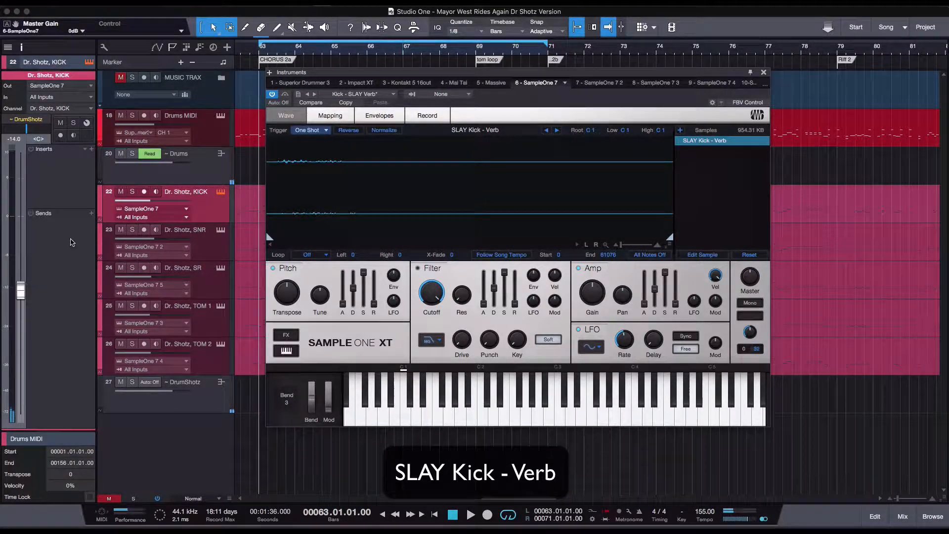
key(space)
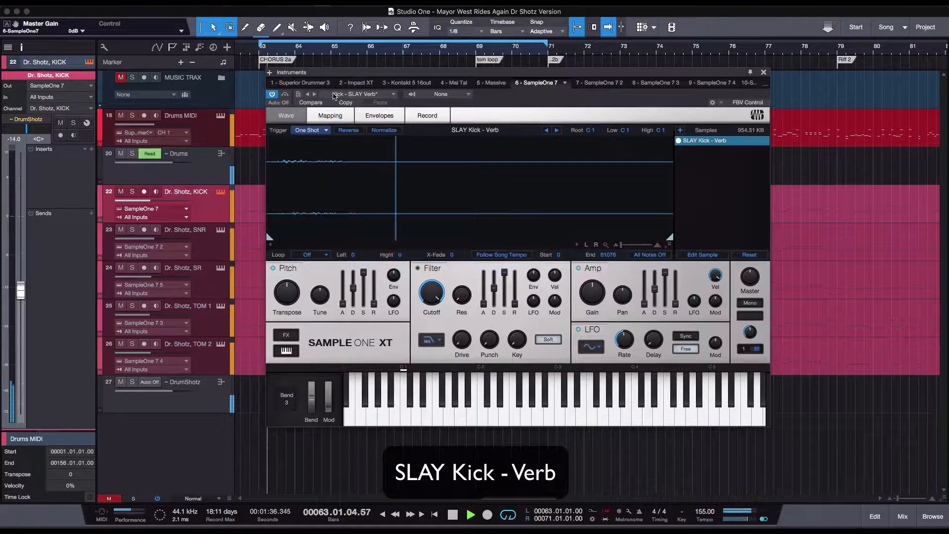
- Audition the WOLF Dry, WOLF Smack Enhancer and WOLF Verb kick presets in turn, and stop playback
click(315, 95)
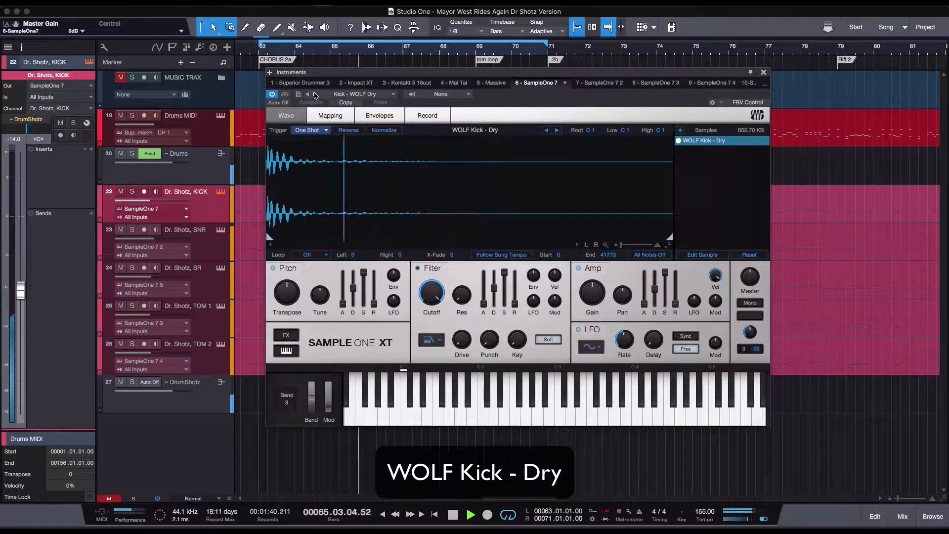
click(315, 94)
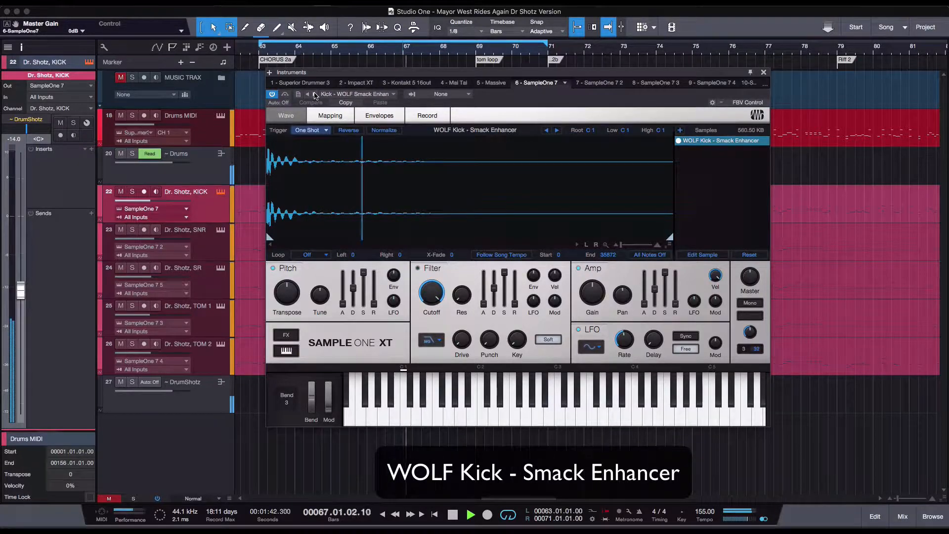
click(315, 94)
key(space)
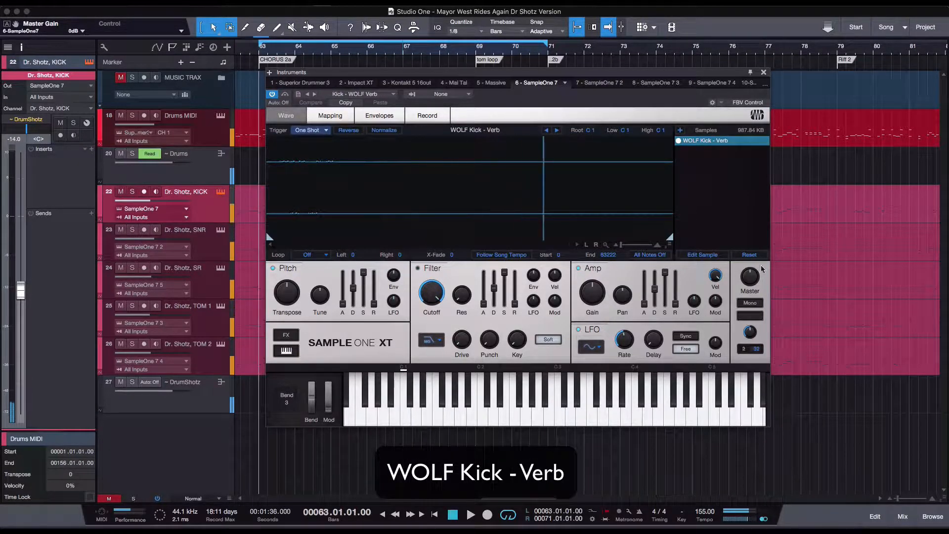
- Boost the kick channel's volume to 0 dB along with SampleOne's master gain to audition the WOLF Verb kick
drag(17, 295, 91, 187)
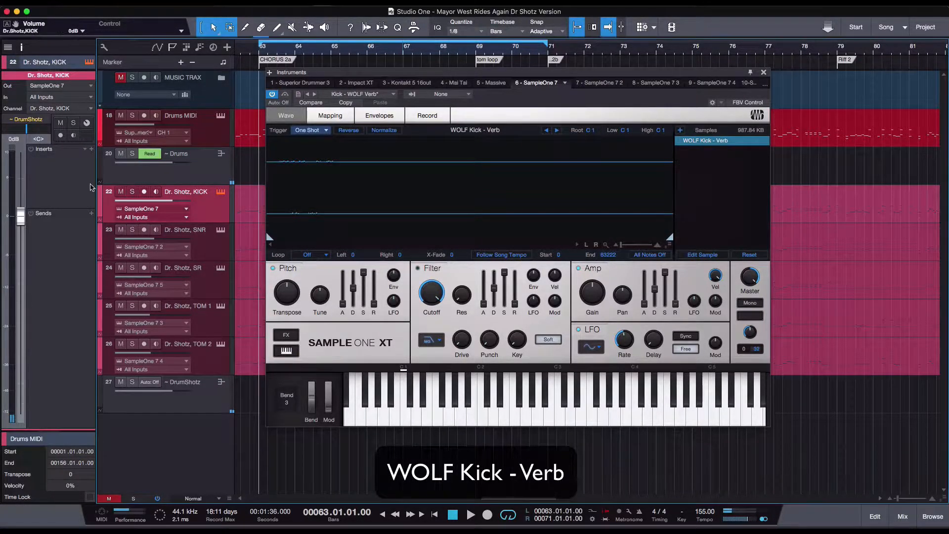
key(space)
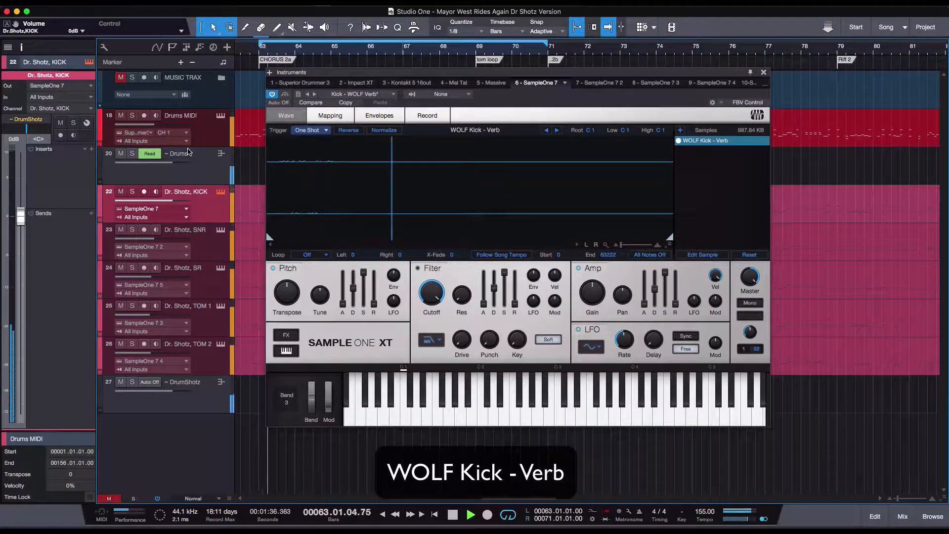
key(space)
- Undo the kick volume boost, reset SampleOne's master gain to 0 dB and play the WOLF Verb kick at normal level
key(ctrl+z)
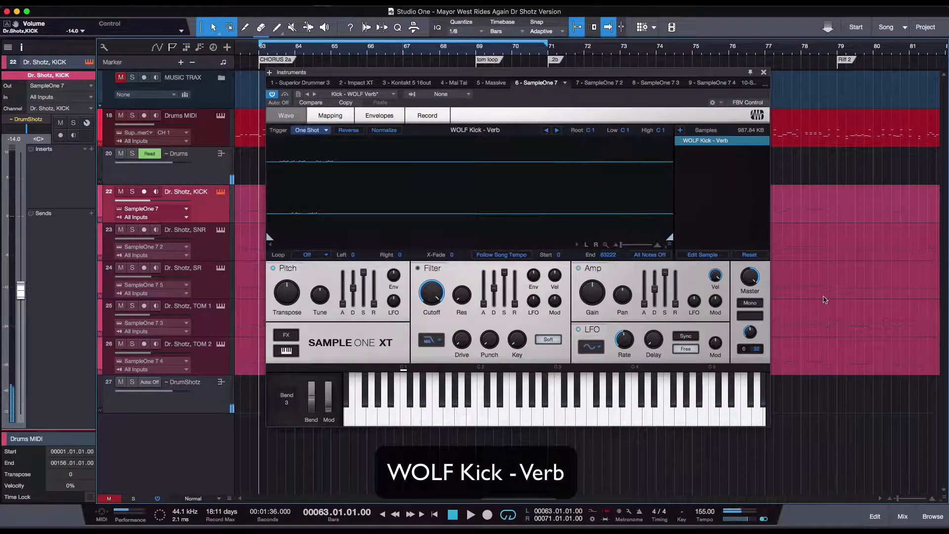
click(756, 283)
key(space)
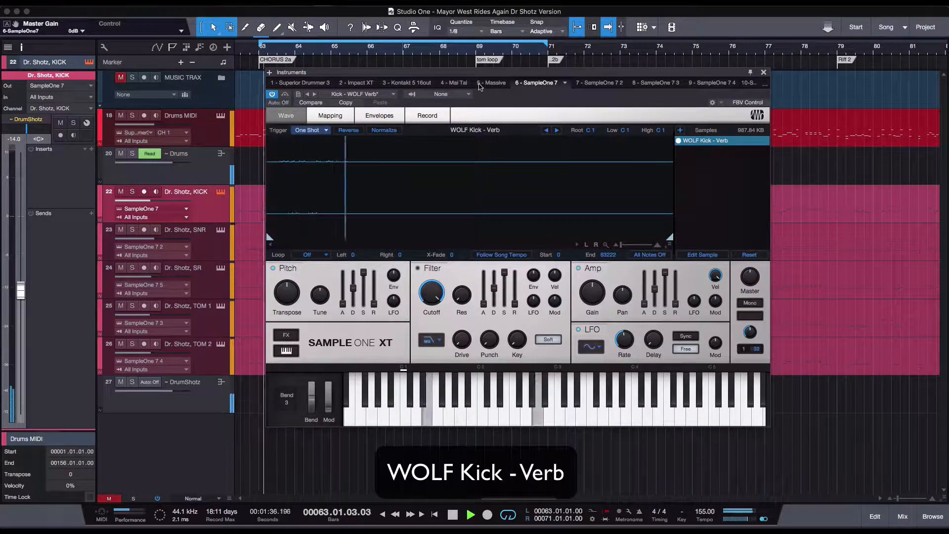
key(space)
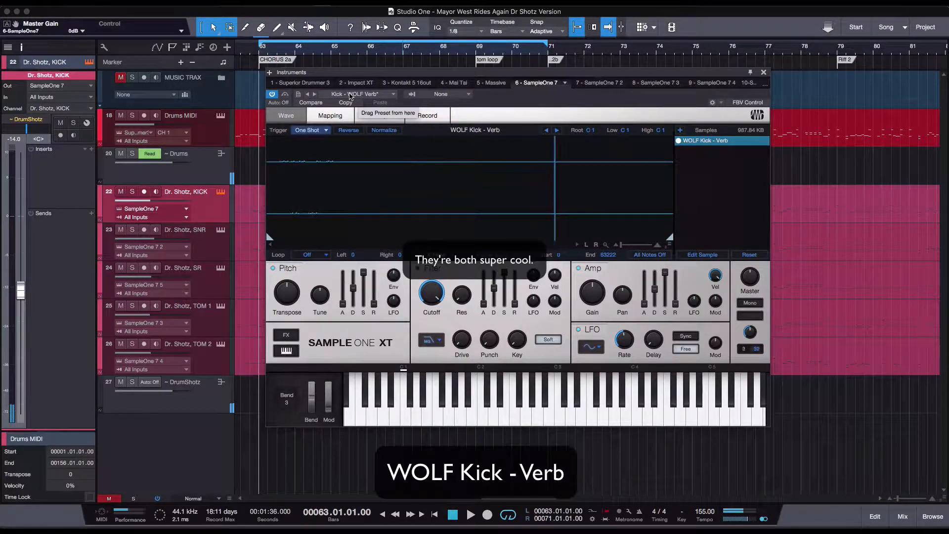
- Load the Kick - WOLF Smack Enhancer preset from the DrumShotz Dave Otero folder for the kick
key(space)
click(350, 94)
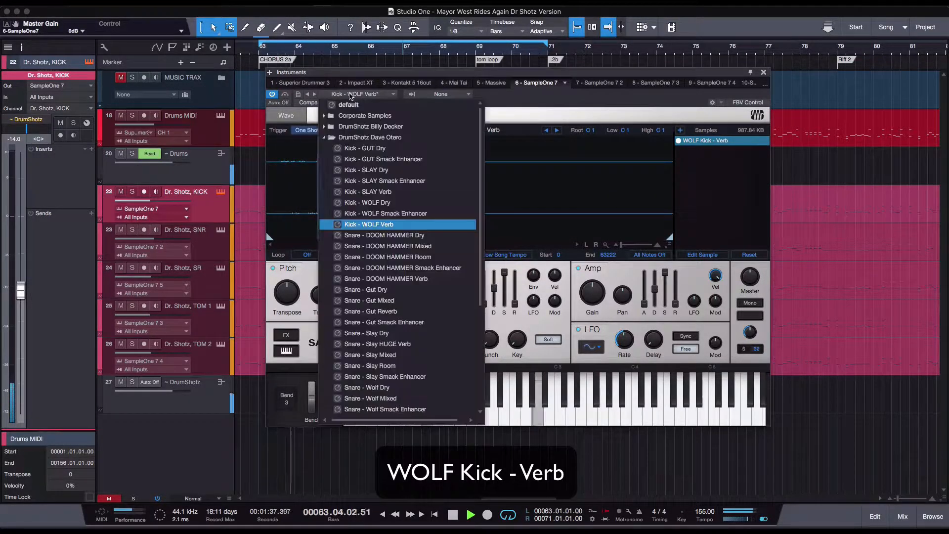
click(351, 93)
key(space)
click(352, 94)
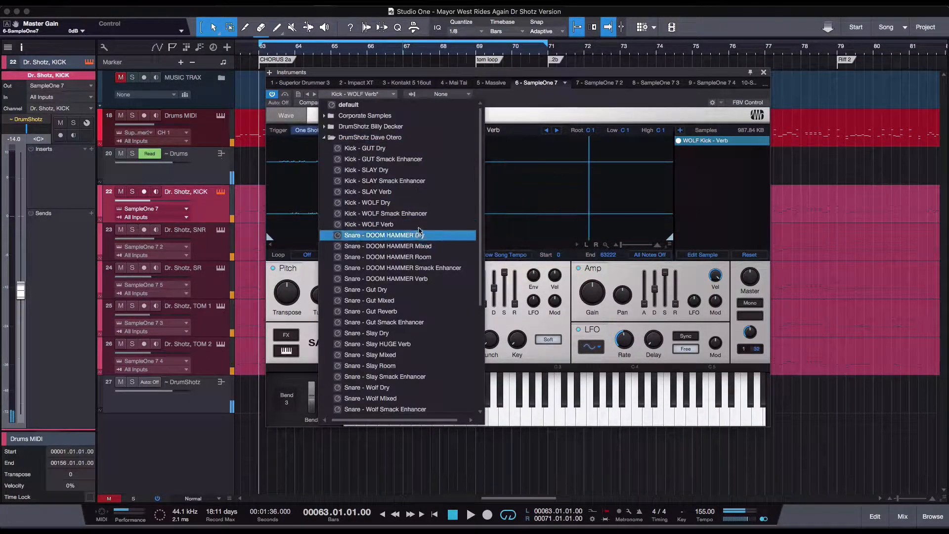
click(428, 213)
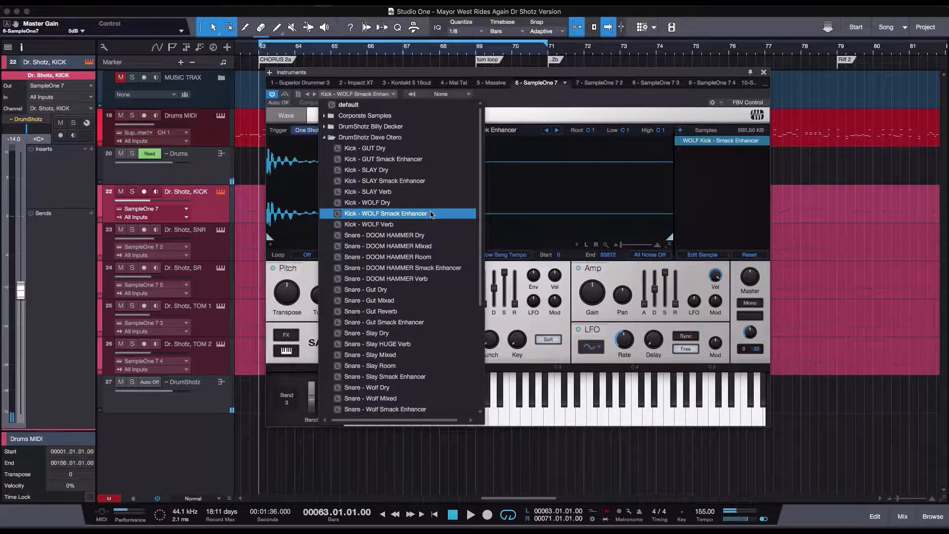
click(541, 108)
- Switch to the snare's SampleOne 7 2 instrument, check its preset list and set the SNR channel's volume to -6 dB
click(591, 83)
click(355, 94)
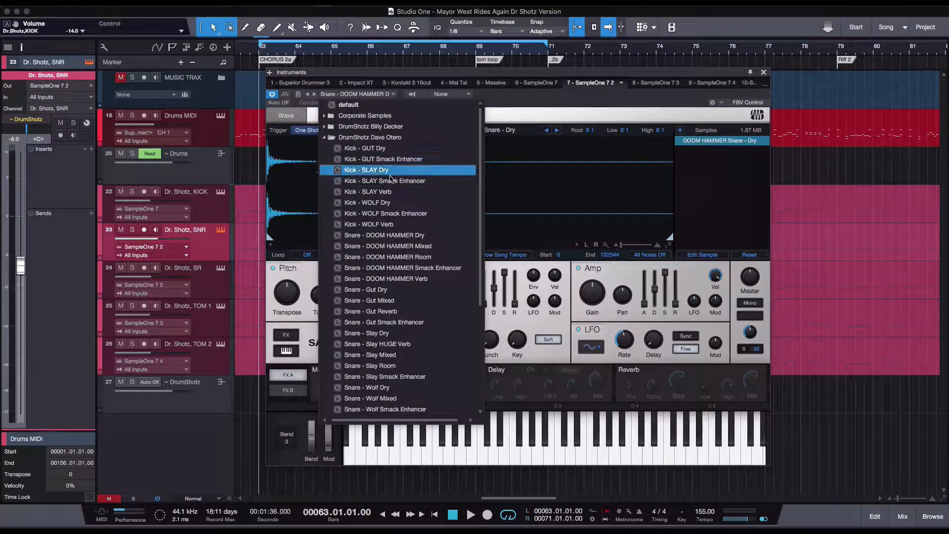
click(566, 105)
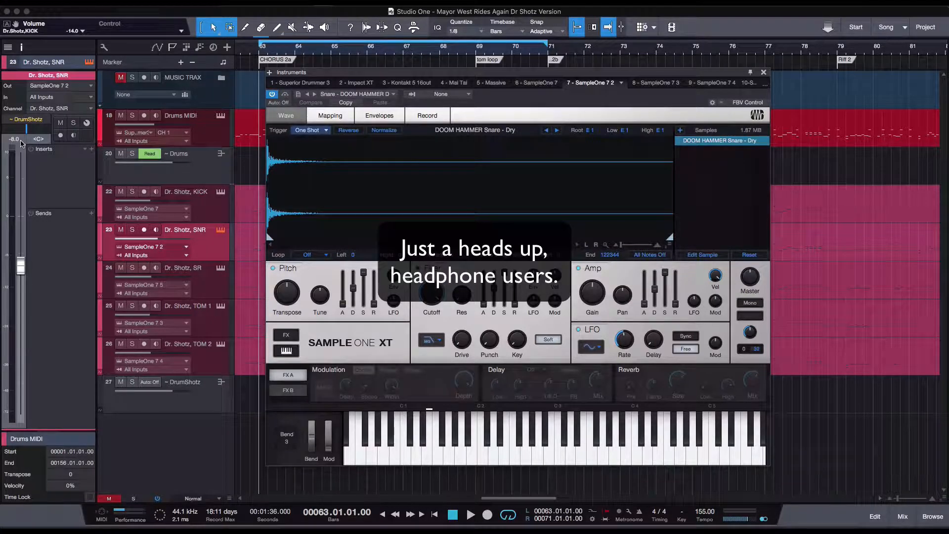
key(space)
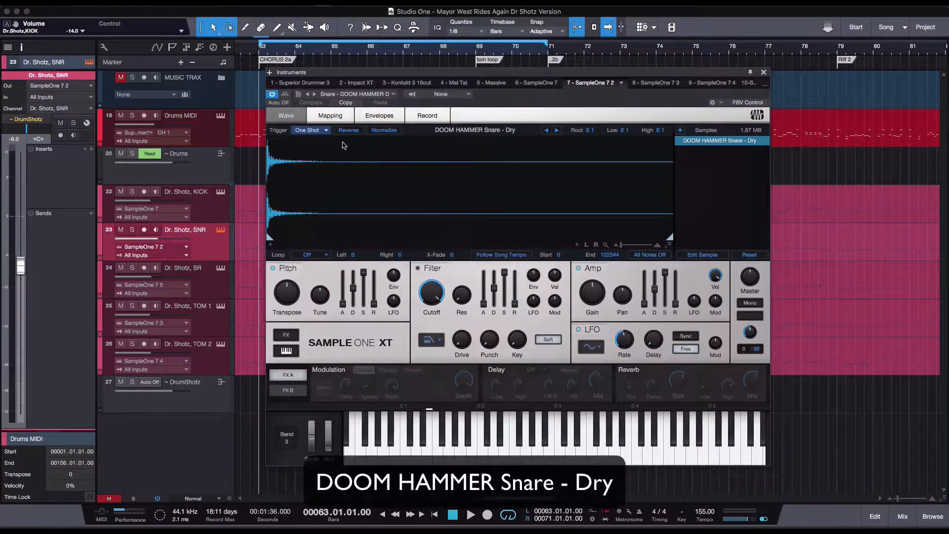
click(13, 140)
text(-6)
key(Return)
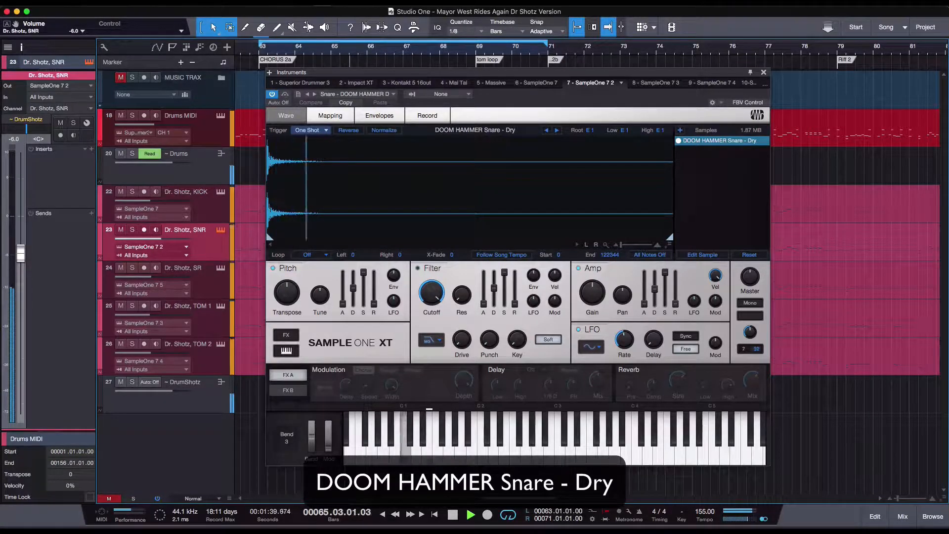
- Audition the snare presets DOOM HAMMER Mixed, Room, Smack Enhancer and Verb against the looped chorus
click(315, 95)
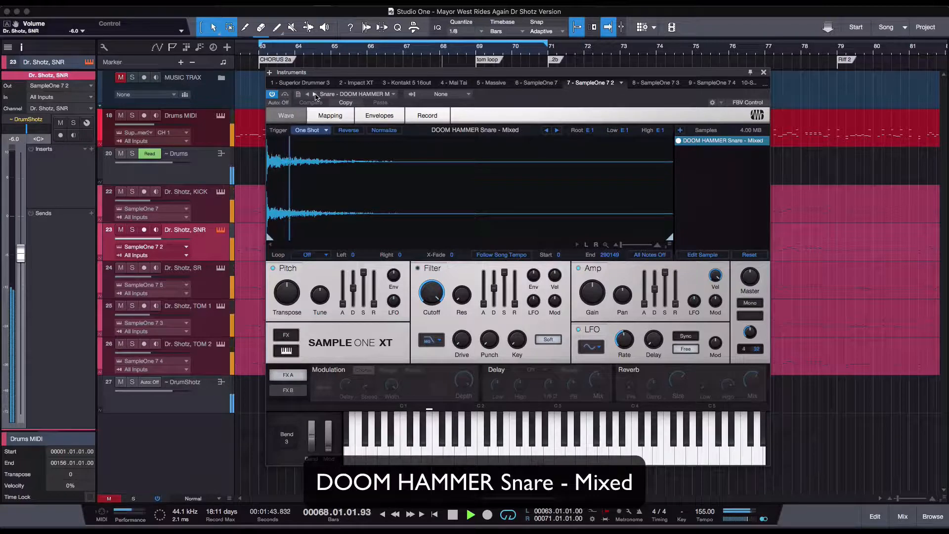
key(space)
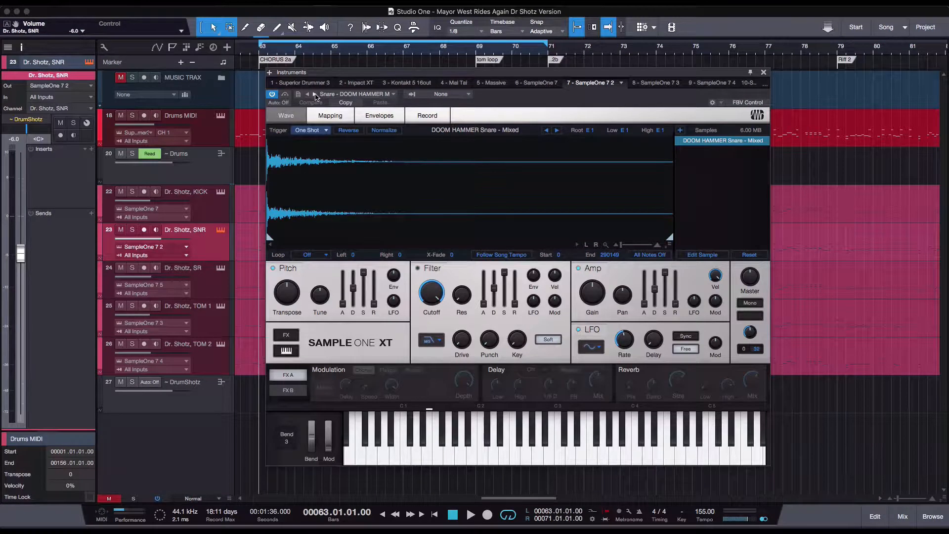
key(space)
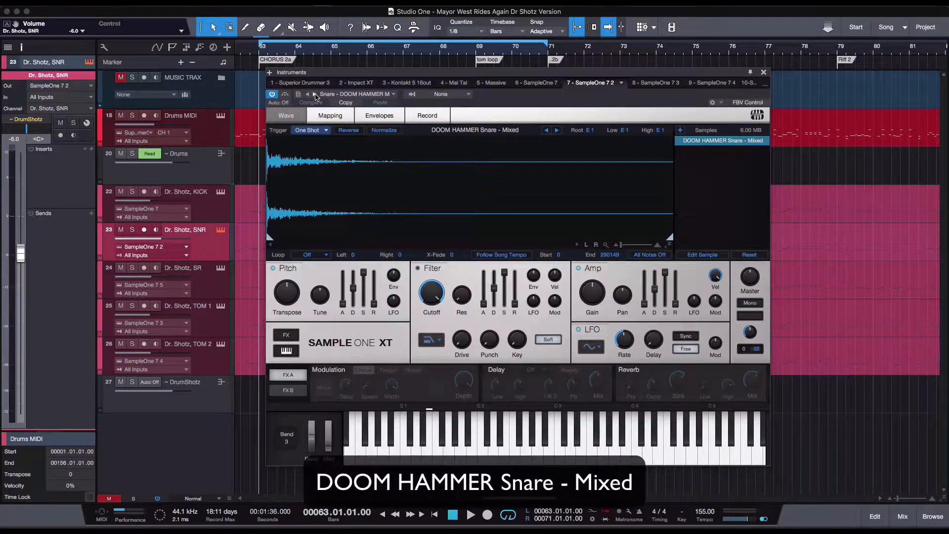
click(315, 93)
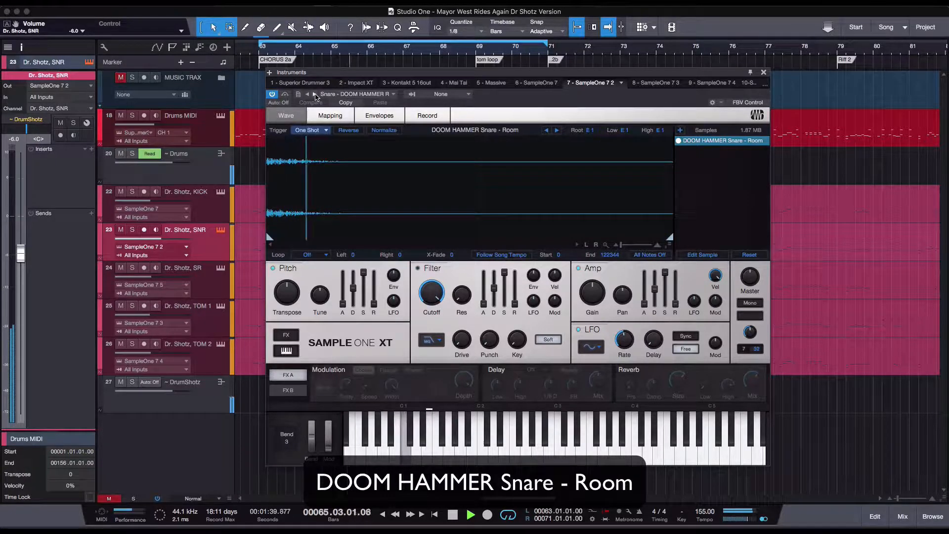
click(315, 94)
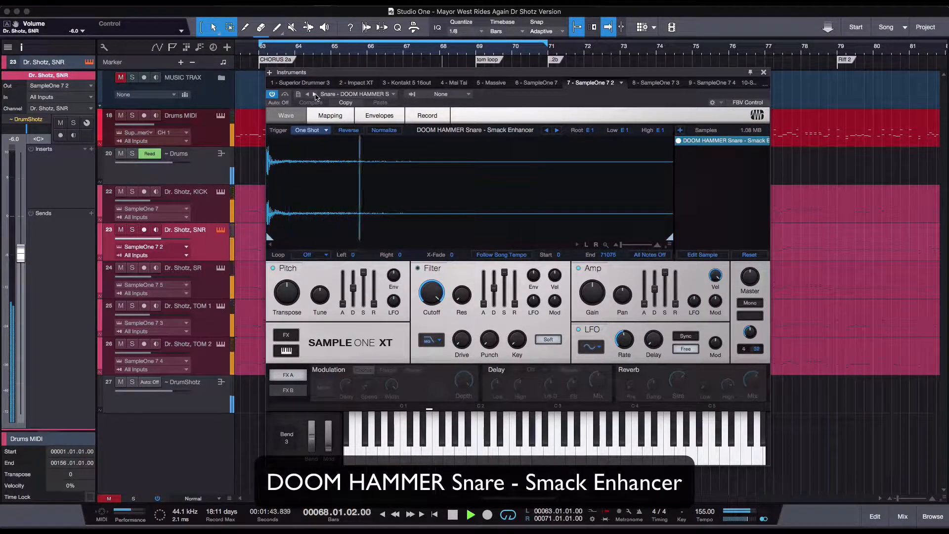
click(315, 94)
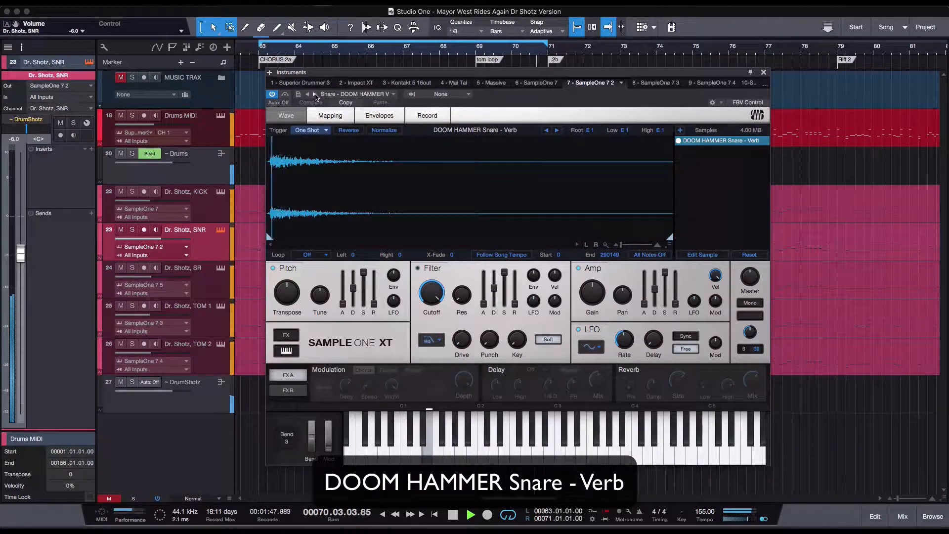
- Audition the Gut Dry and Gut Mixed snare presets, trying the SNR channel at 0 dB and undoing that boost
click(315, 94)
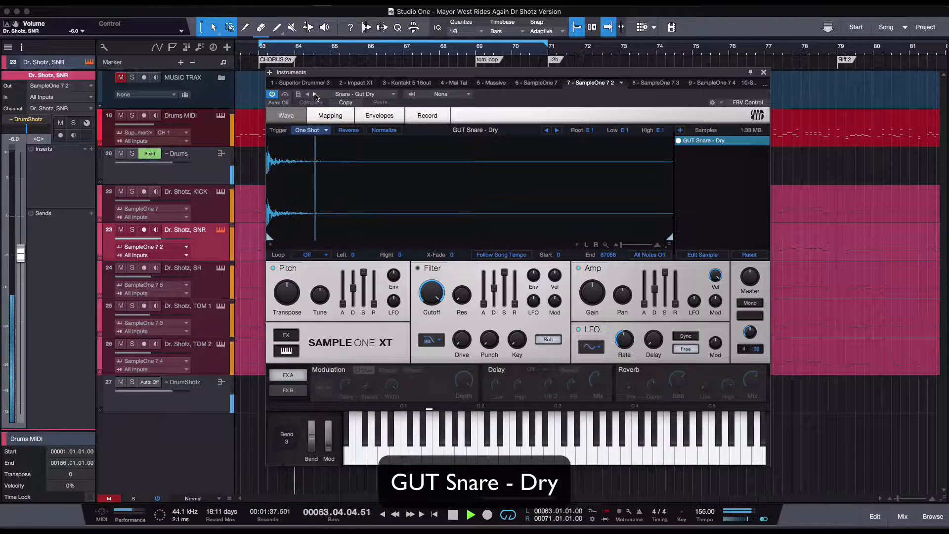
click(315, 94)
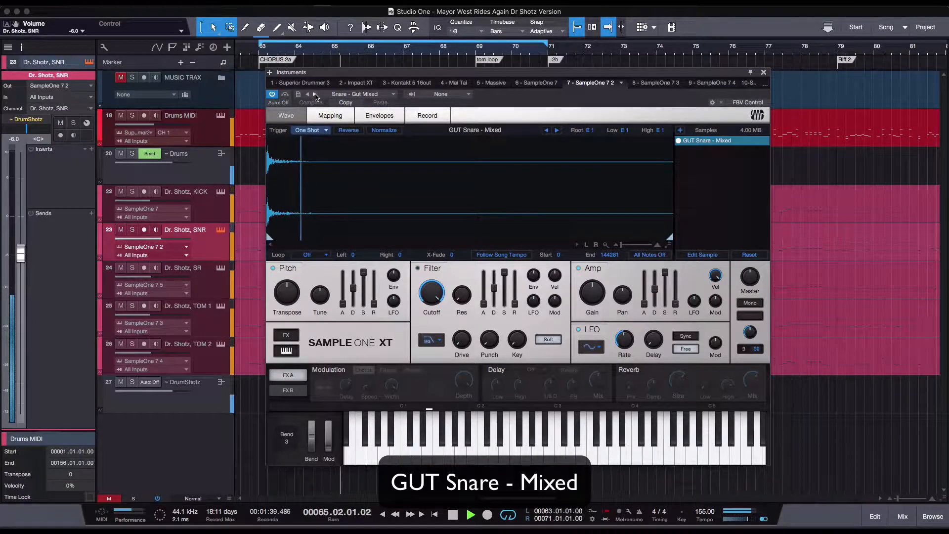
alt+click(20, 250)
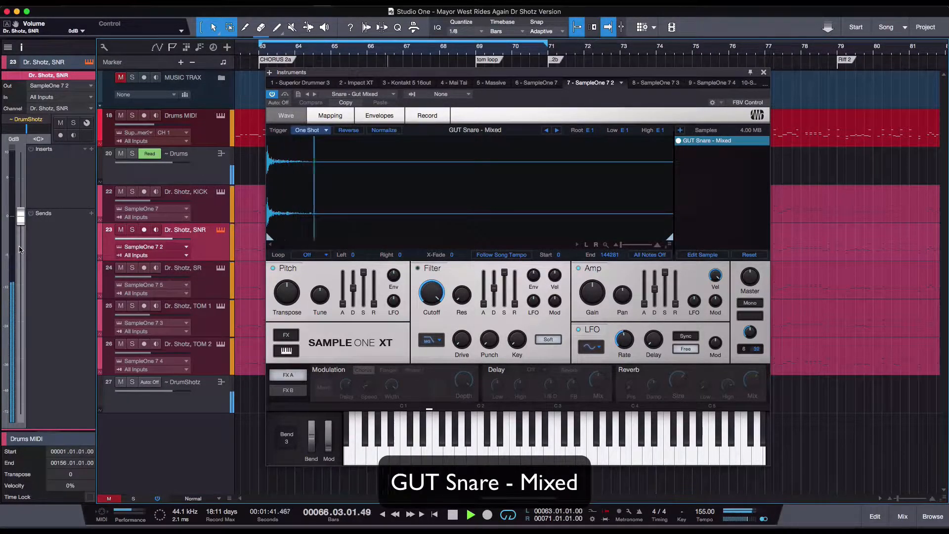
key(super+z)
- Audition the Gut Reverb snare at 0 dB channel volume and +10 dB master gain, plus Gut Smack Enhancer at -6 dB and 0 dB gain
click(314, 94)
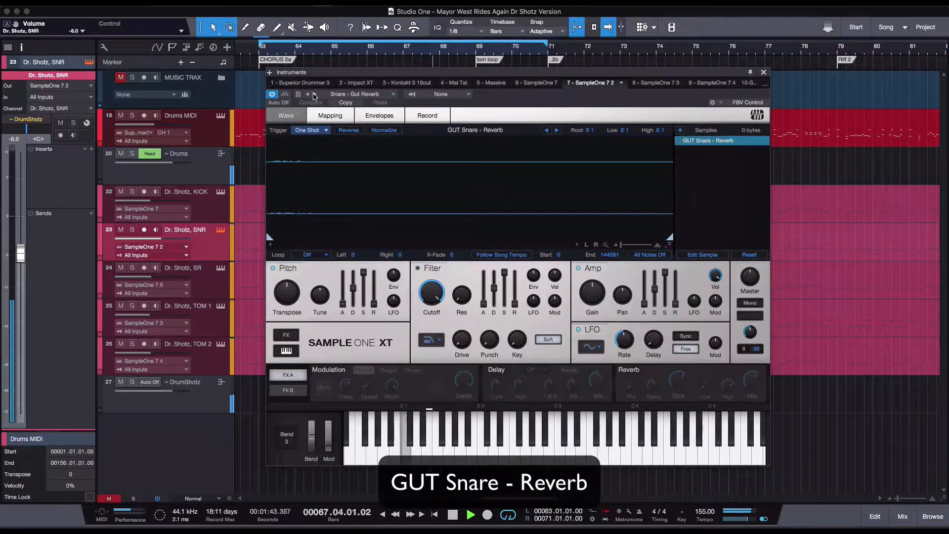
alt+click(18, 252)
drag(750, 278, 750, 242)
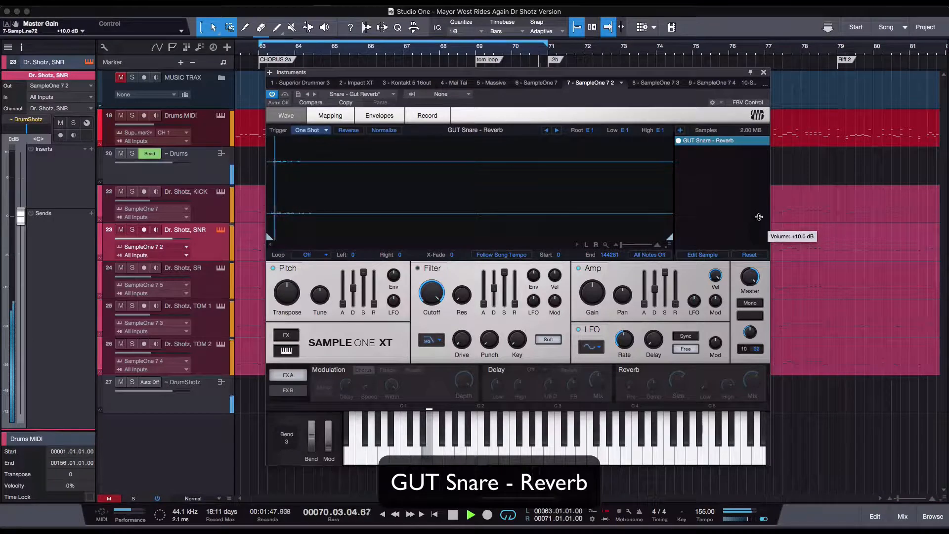
click(315, 94)
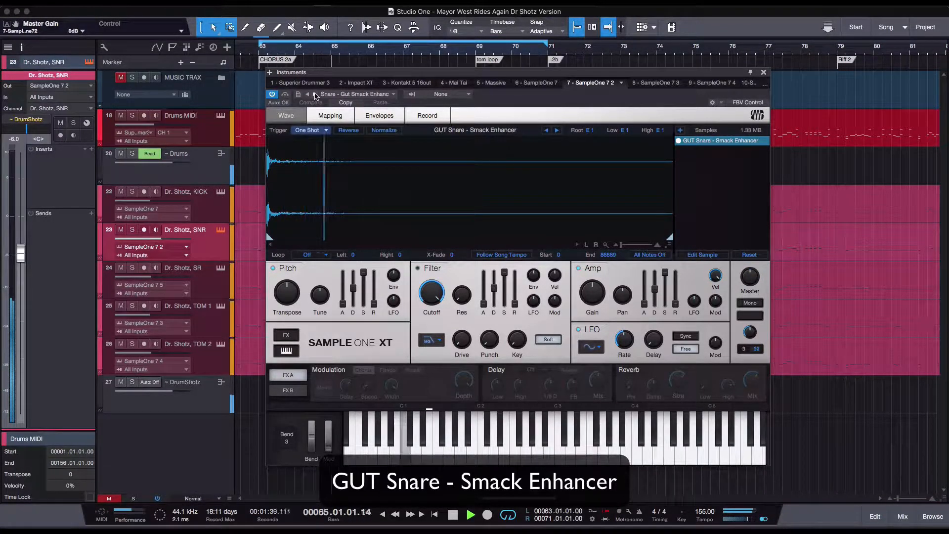
- Audition the Slay Dry, HUGE Verb, Mixed, Room and Smack Enhancer snares, raising master gain to +10 dB for HUGE Verb and Room
click(314, 94)
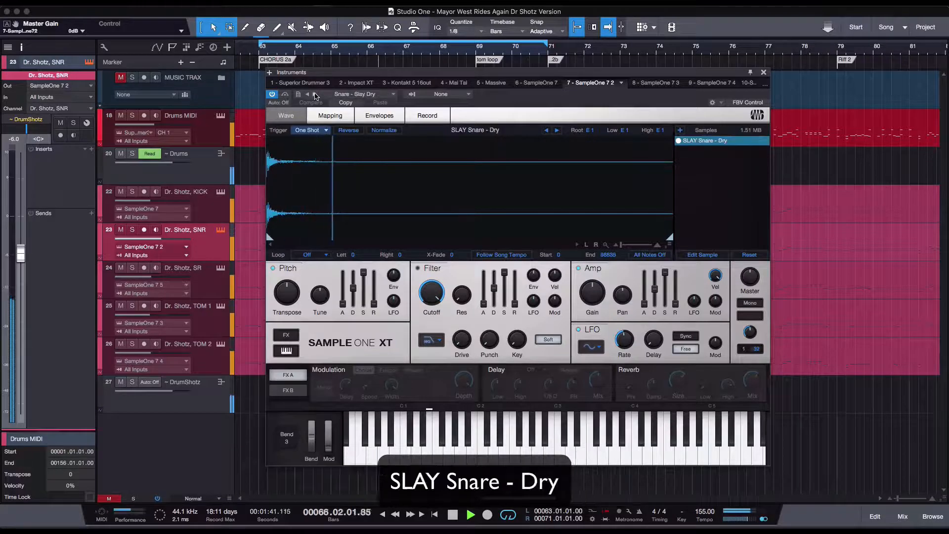
click(315, 94)
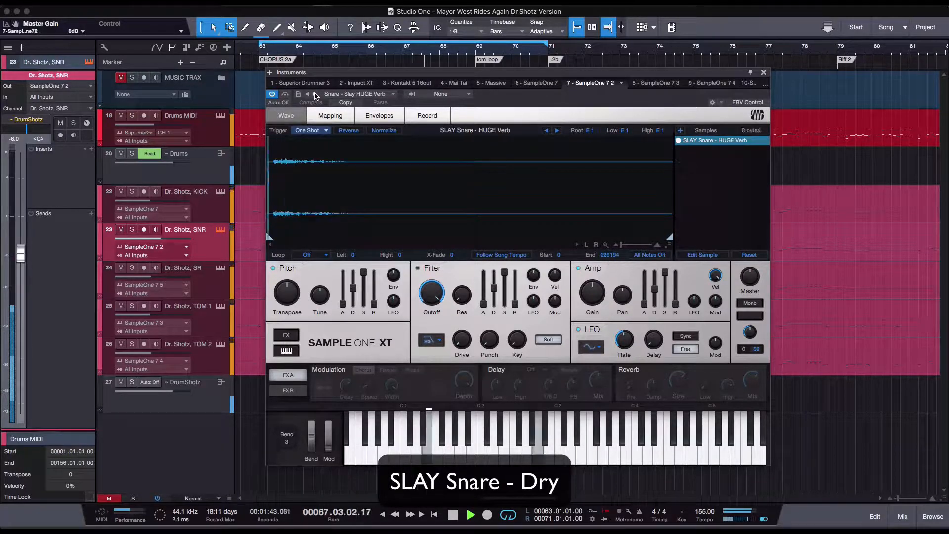
drag(755, 281, 755, 134)
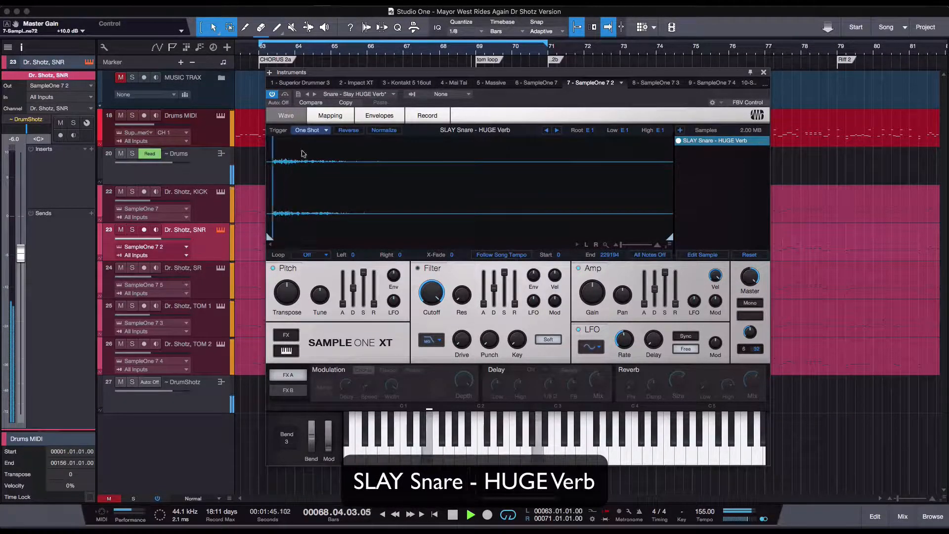
click(315, 94)
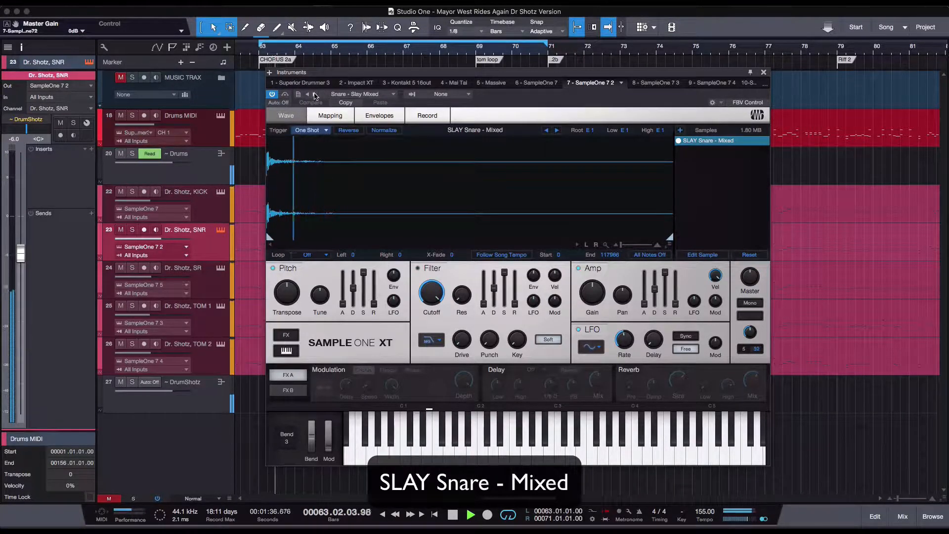
click(315, 94)
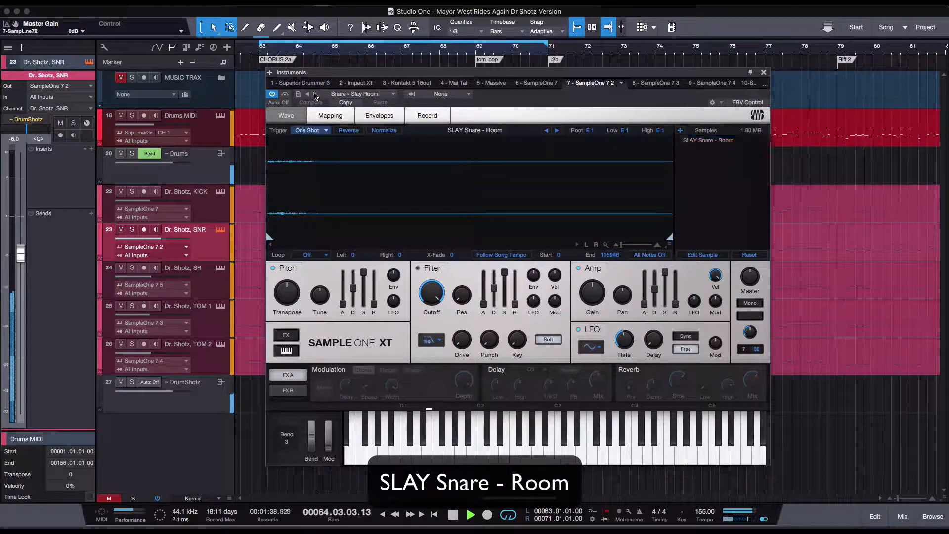
drag(751, 286, 758, 84)
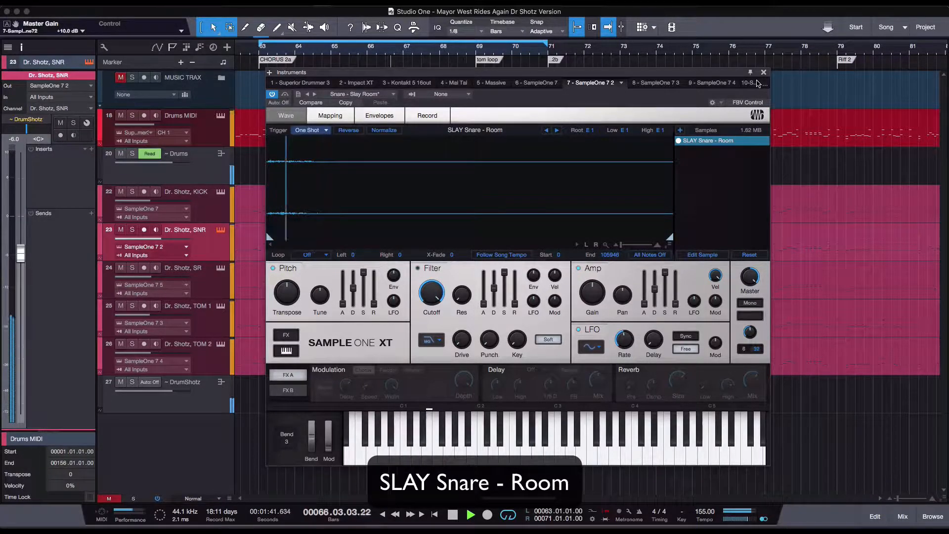
click(314, 94)
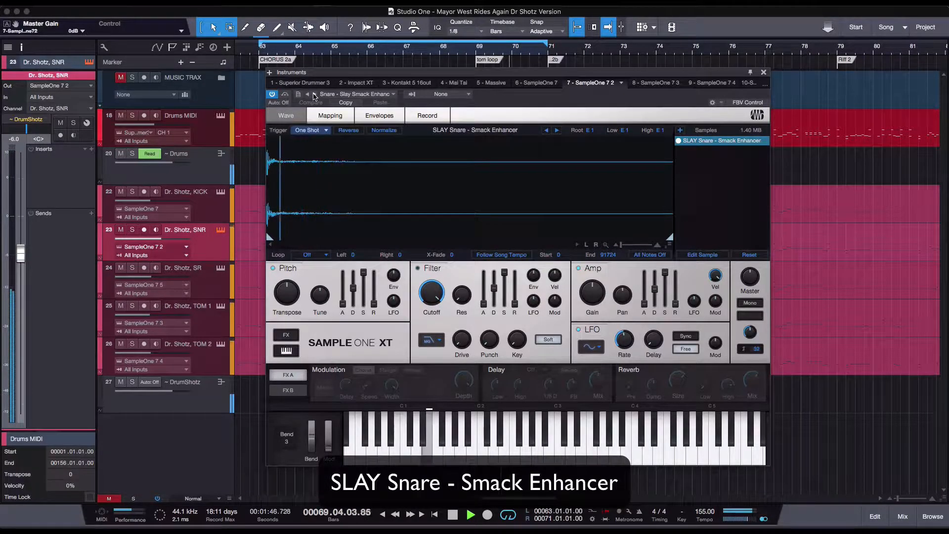
- Audition the Wolf Dry, Mixed, Smack Enhancer and Verb snares, with master gain at +10 dB for Verb, and stop playback after the last one
click(314, 95)
click(314, 95)
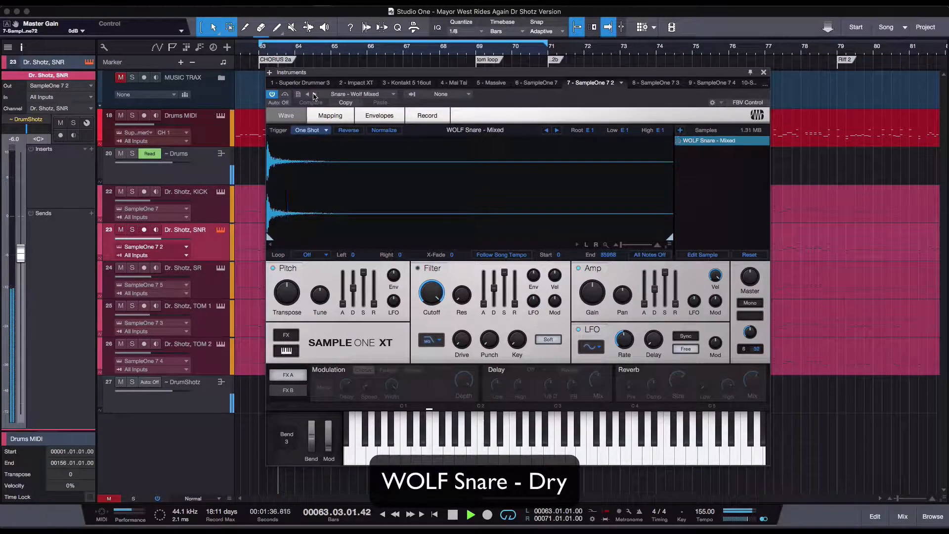
click(750, 255)
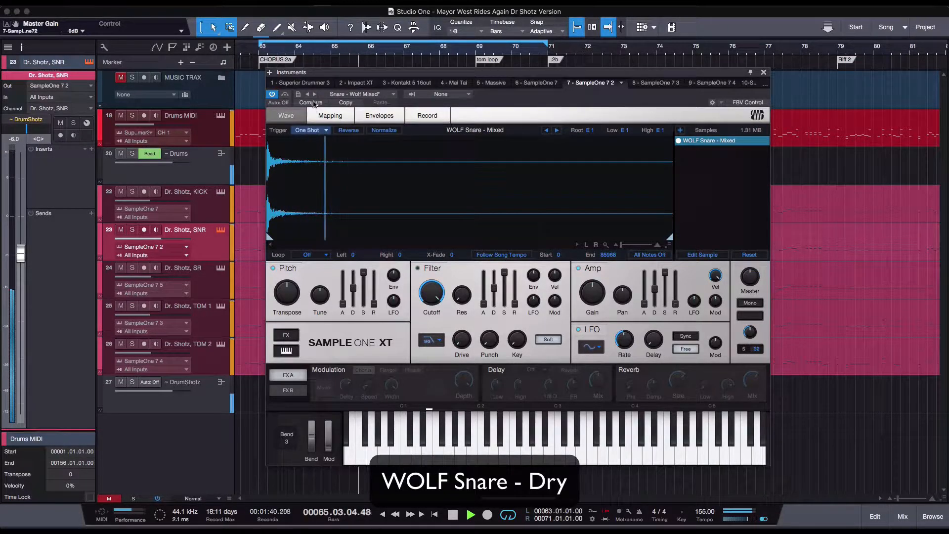
click(314, 95)
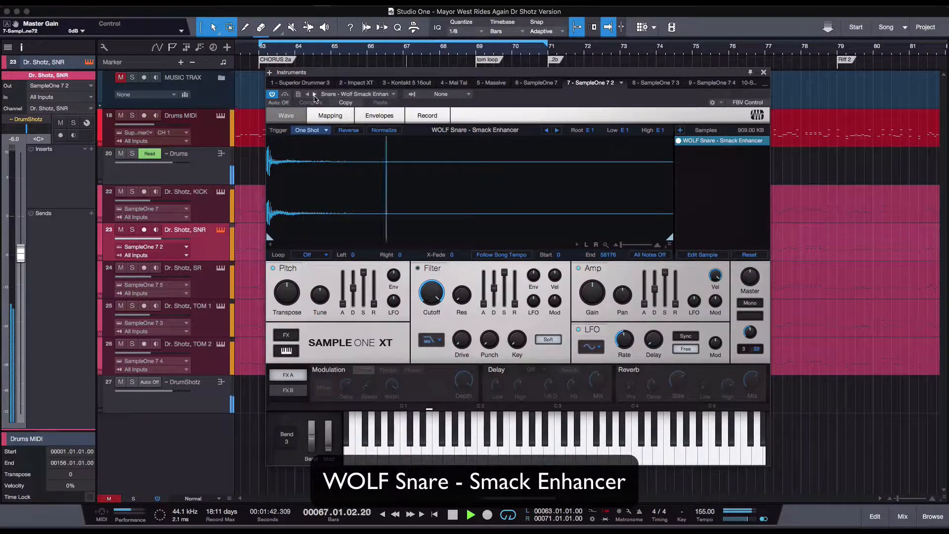
click(314, 95)
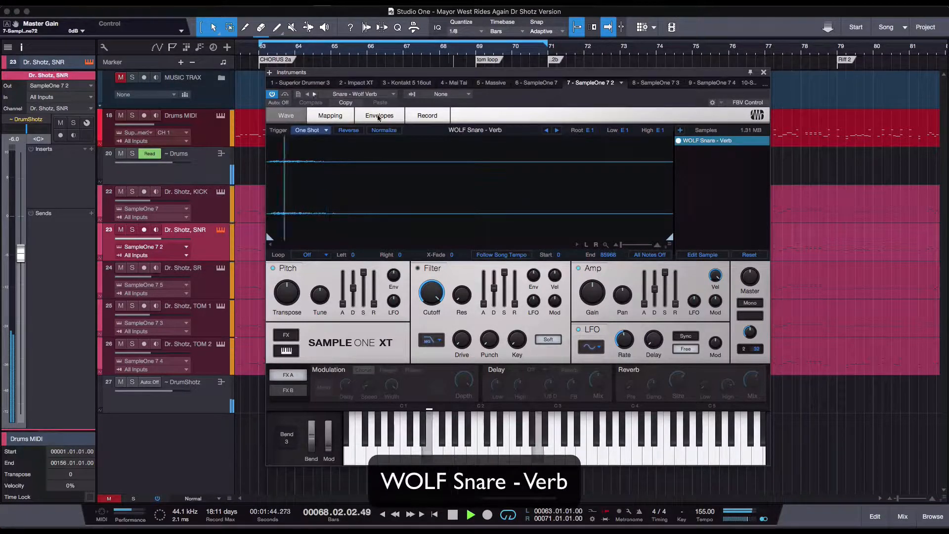
drag(750, 277, 754, 176)
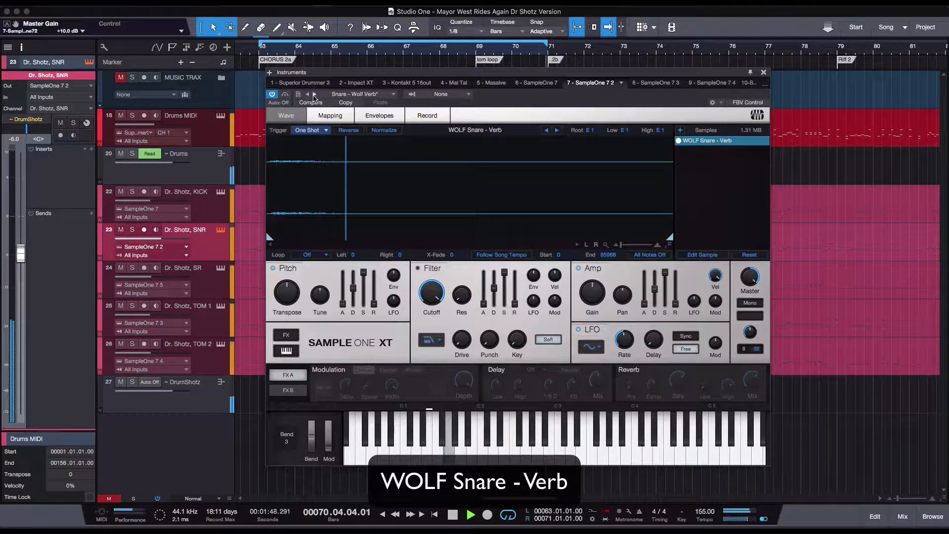
click(314, 94)
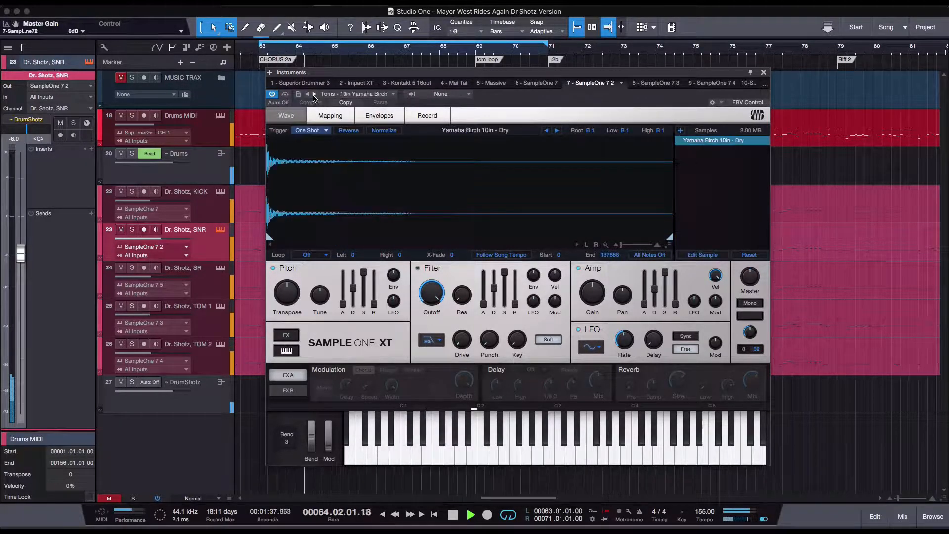
key(space)
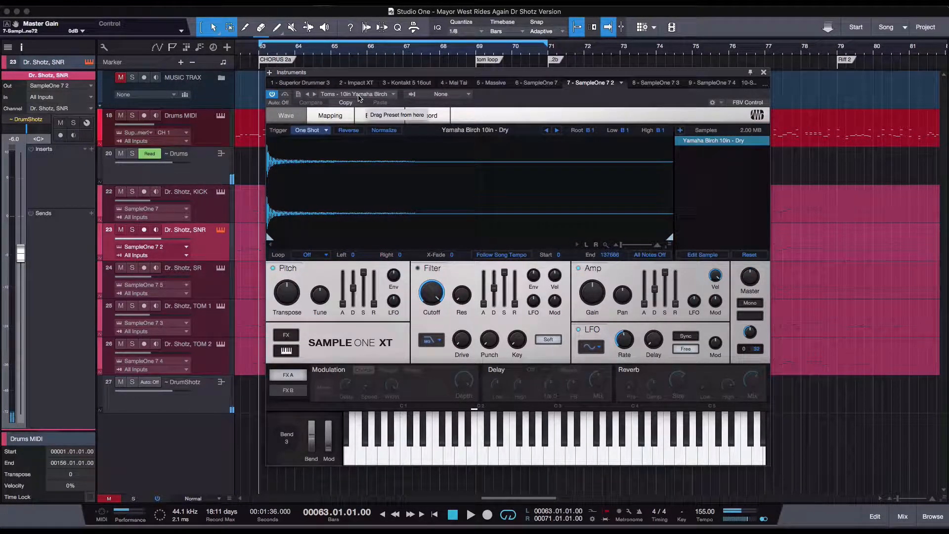
- Open the TOM 1 track's SampleOne 7 3, play the looped fill from bar 77 to 79, and mute the KICK, SNR and SR tracks
click(359, 96)
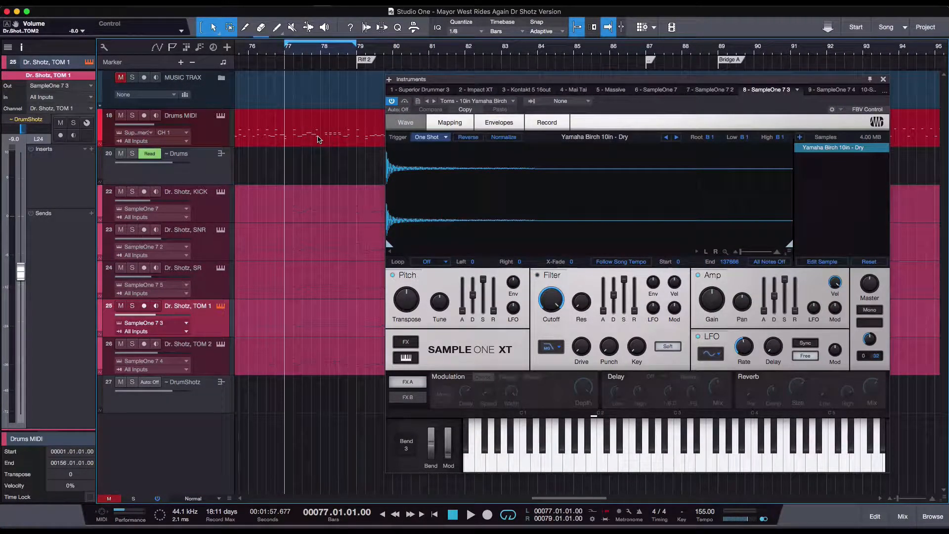
key(space)
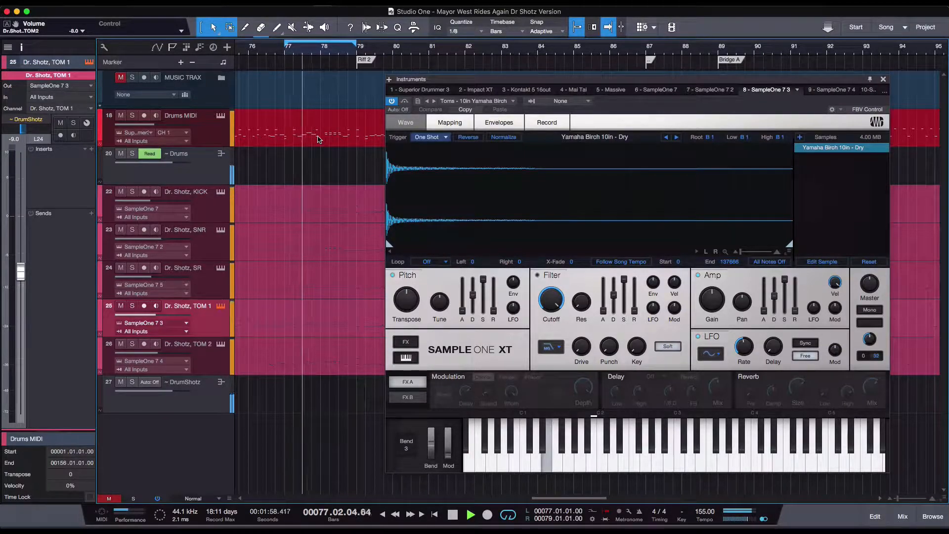
key(space)
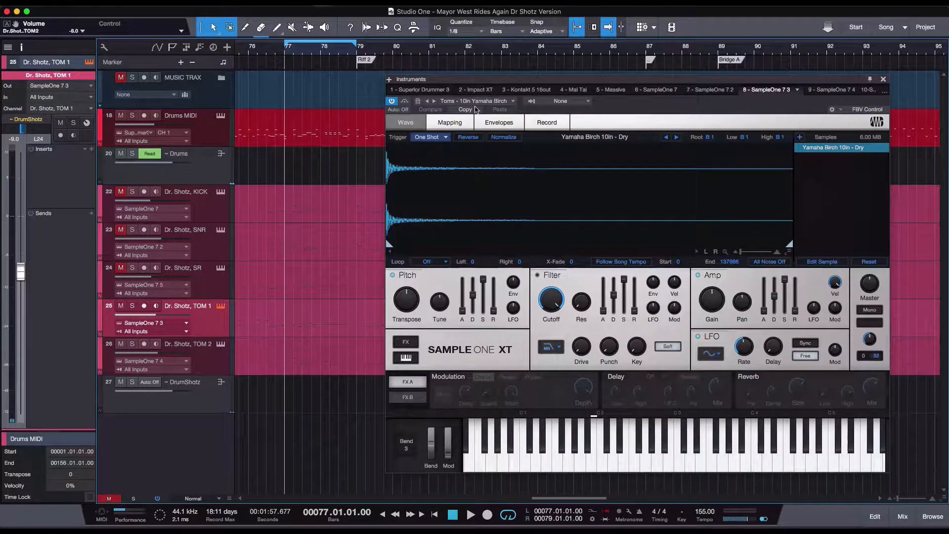
- Look through the Yamaha Birch and Oak tom presets in SampleOne's DrumShotz Dave Otero preset list
click(489, 104)
key(Up)
key(Up)
key(Up)
key(Up)
key(Up)
key(Up)
key(Up)
key(Up)
key(Up)
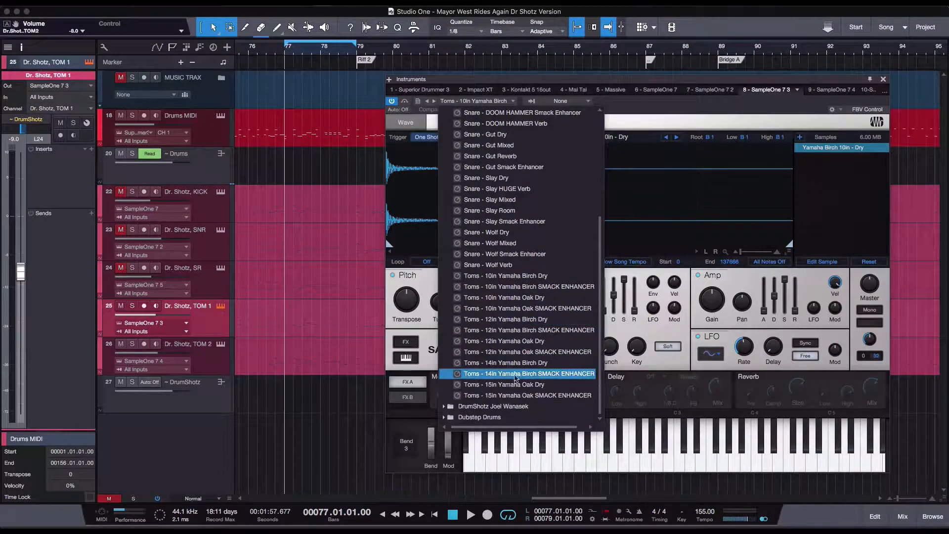
click(721, 108)
click(205, 330)
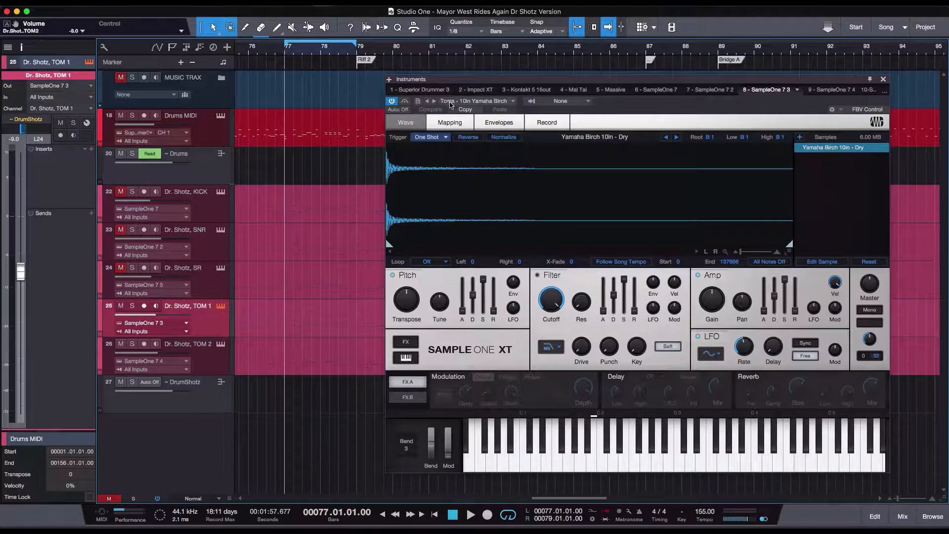
- Play the tom fill and audition the 10in Yamaha Birch Dry, Birch Smack Enhancer, Oak Dry and Oak Smack Enhancer presets on TOM 1
key(space)
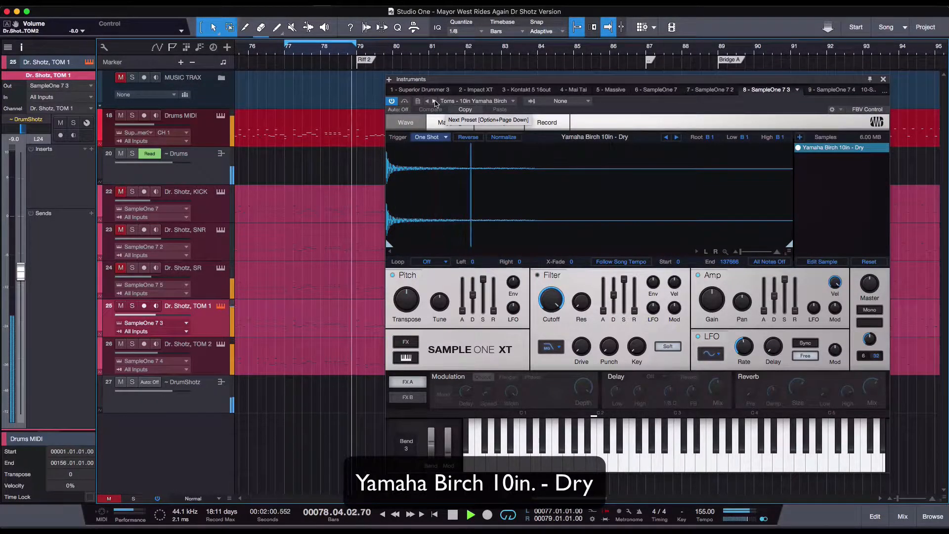
click(435, 103)
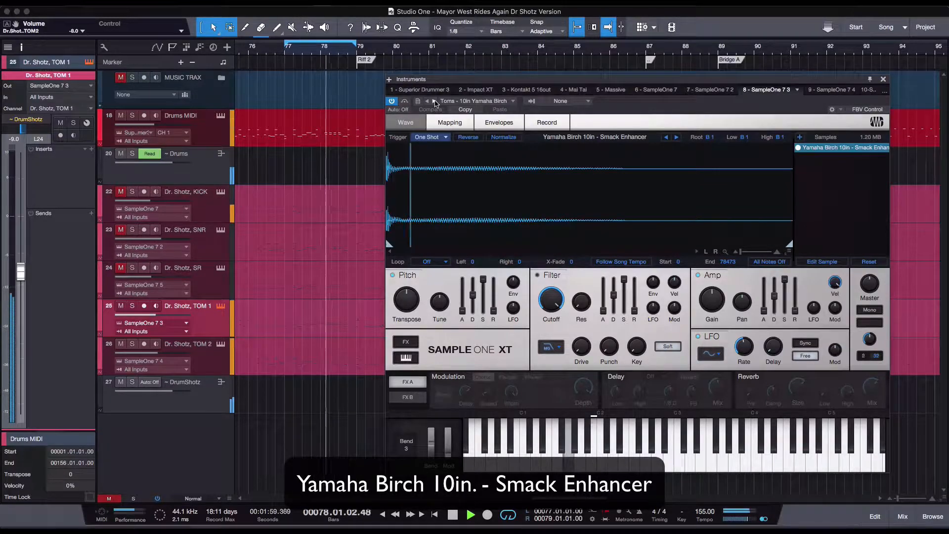
click(435, 103)
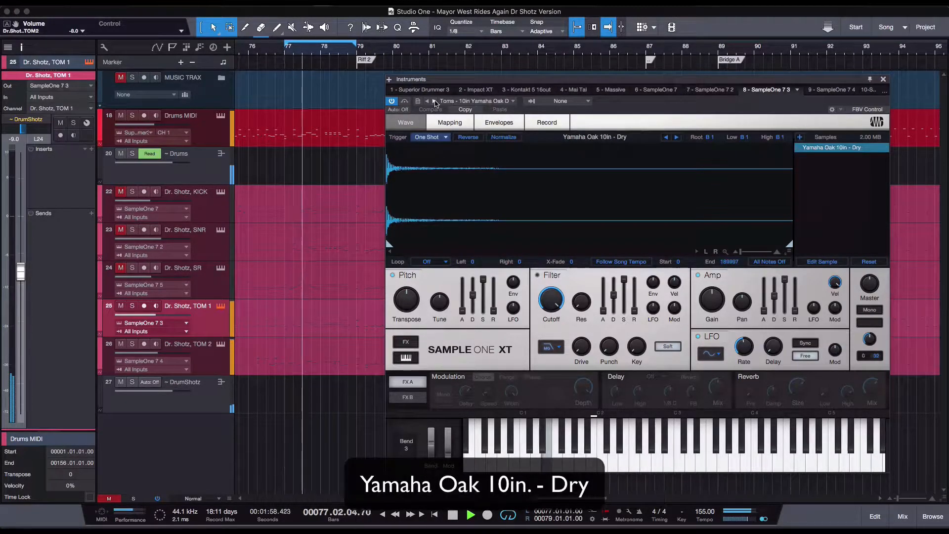
click(435, 103)
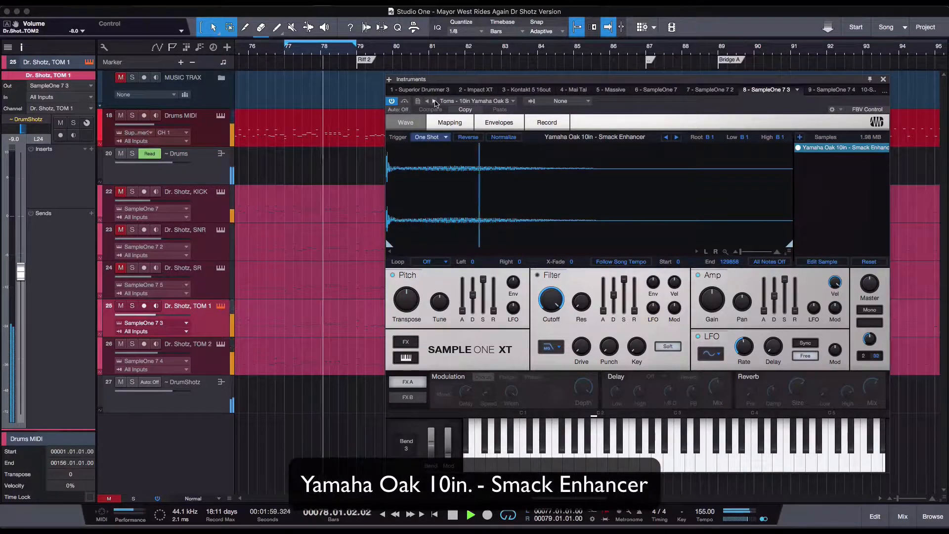
- Audition the 12in Yamaha Birch Dry, Birch Smack Enhancer, Oak Dry and Oak Smack Enhancer presets on TOM 1, and stop playback
click(435, 102)
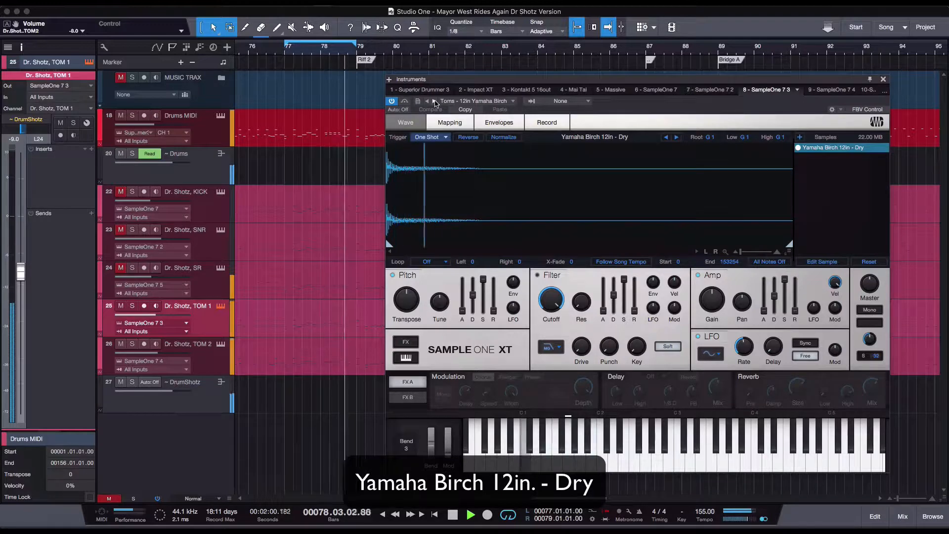
click(435, 102)
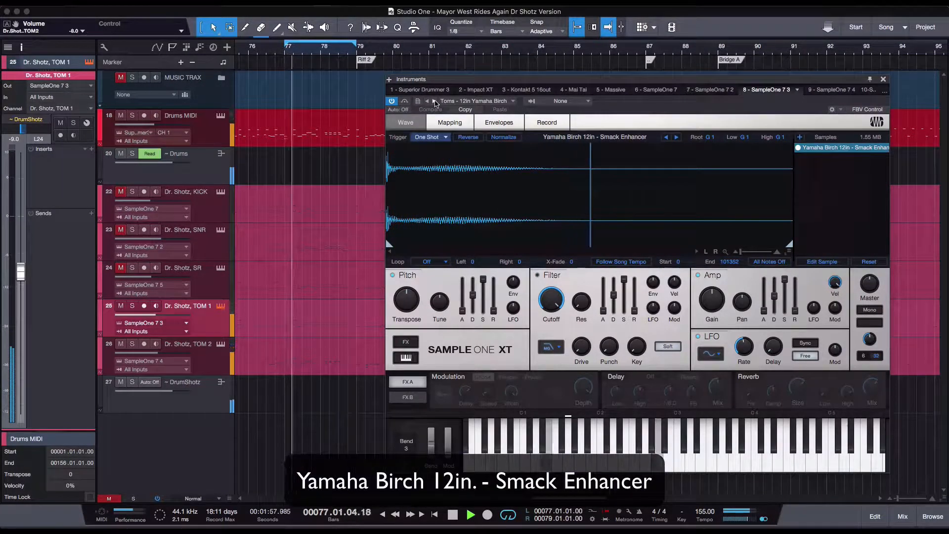
click(435, 102)
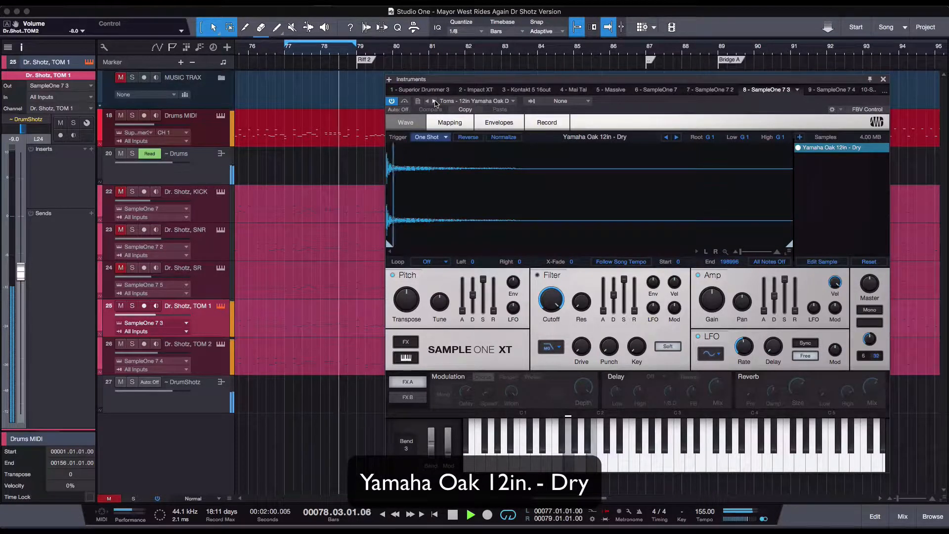
click(435, 102)
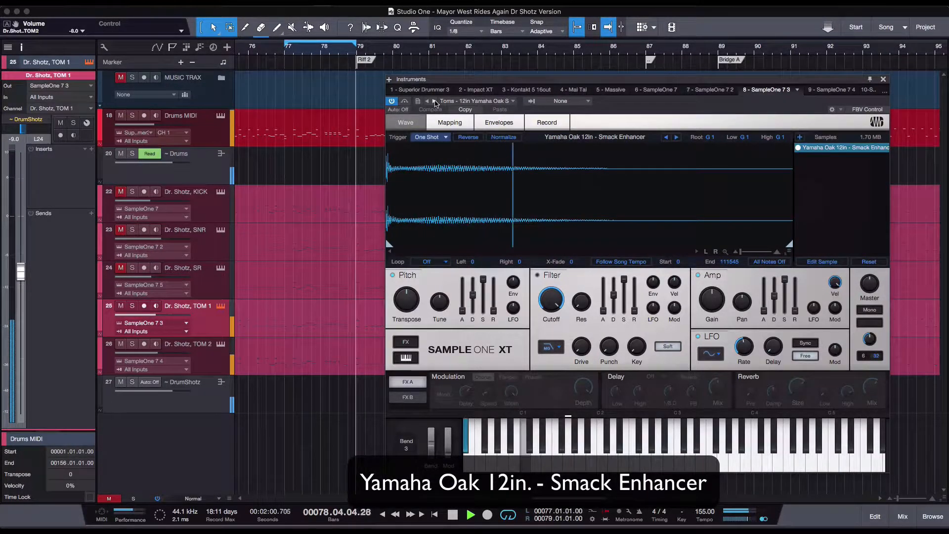
click(435, 102)
key(space)
- Load the Toms - 10in Yamaha Birch Dry preset on TOM 1 and open the TOM 2 track's SampleOne 7 4
click(497, 100)
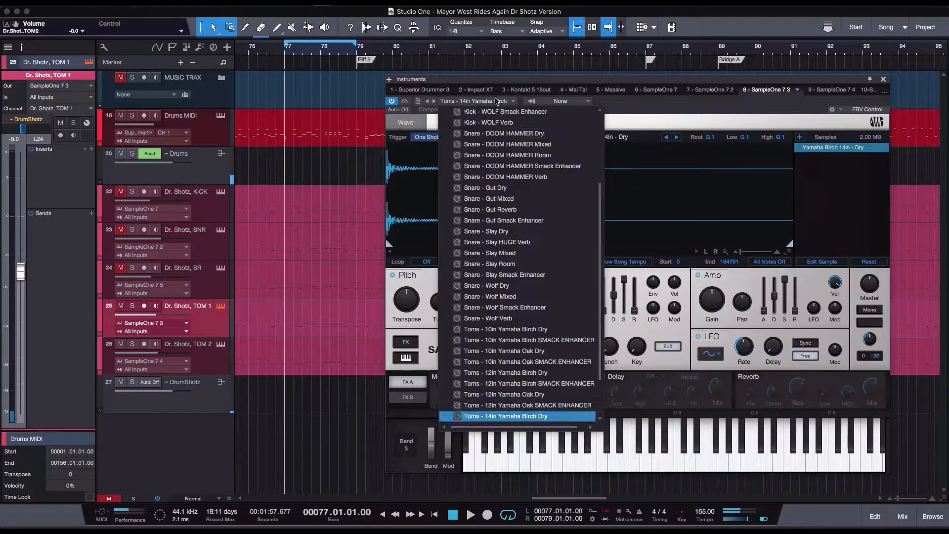
click(519, 332)
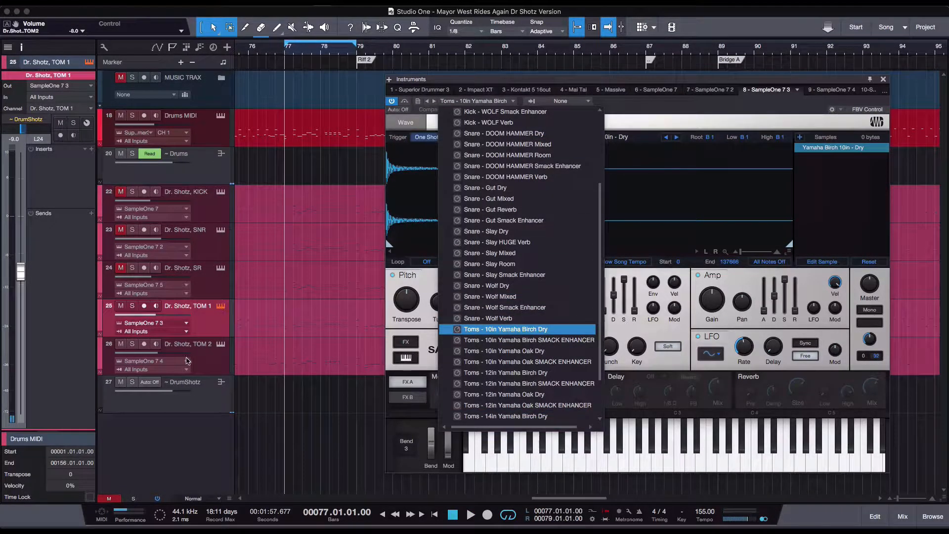
click(213, 360)
click(212, 361)
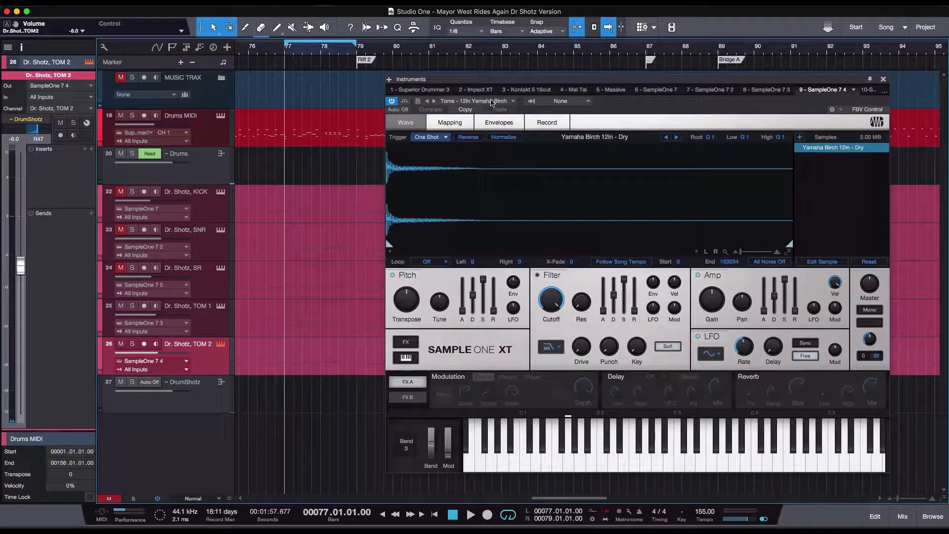
- Play the tom fill and audition the 12in Yamaha Birch Dry, Birch Smack Enhancer, Oak Dry and Oak Smack Enhancer presets on TOM 2
click(491, 102)
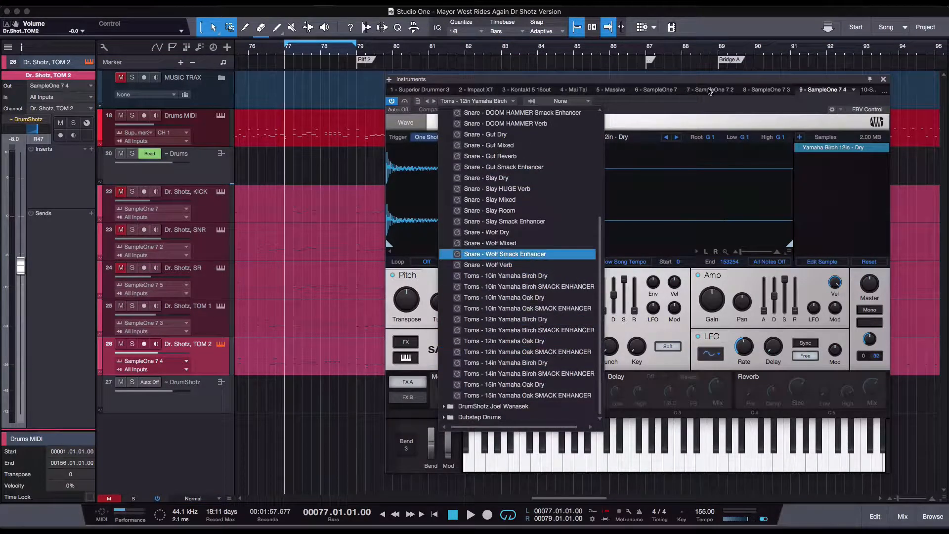
click(716, 117)
key(space)
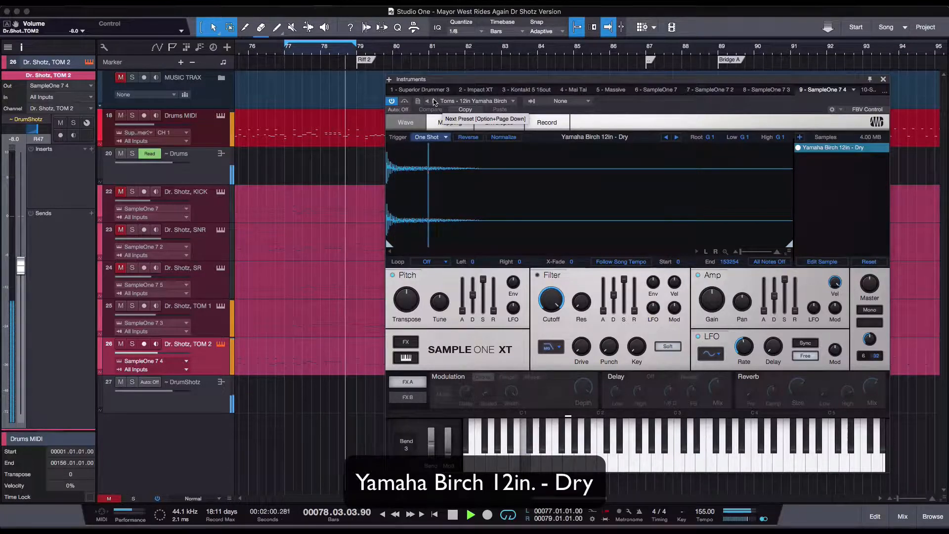
click(435, 101)
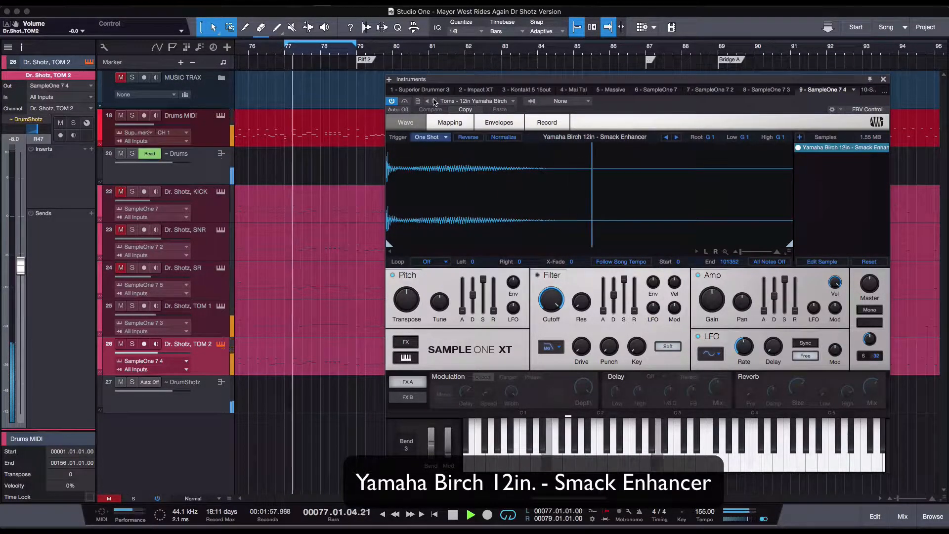
click(435, 102)
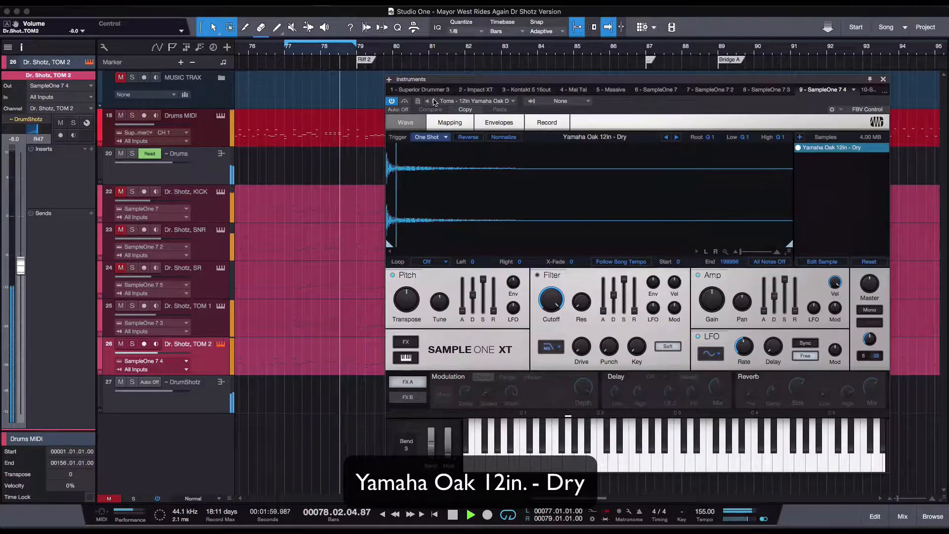
click(435, 101)
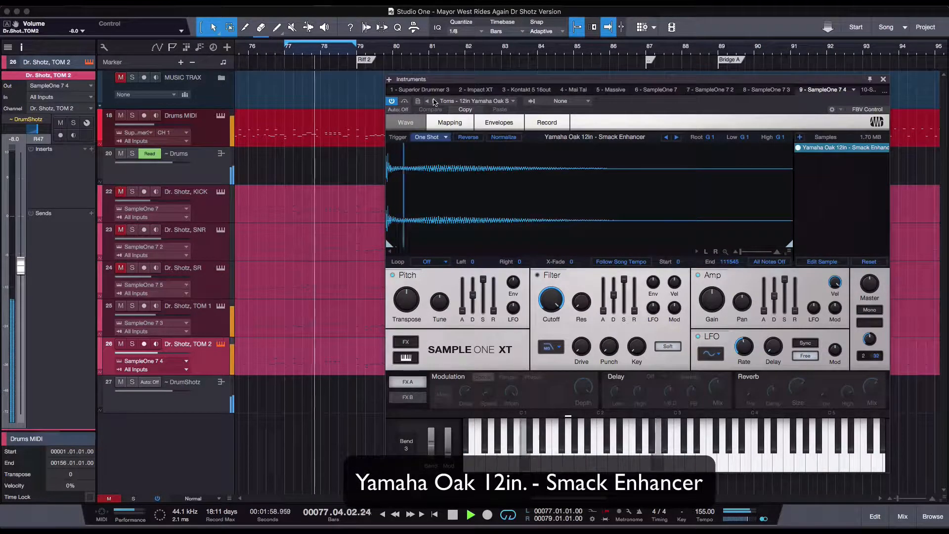
- Audition 14in Yamaha Birch Dry and Smack Enhancer and 15in Yamaha Oak Dry and Smack Enhancer on TOM 2, stop playback and close the instrument window
click(435, 101)
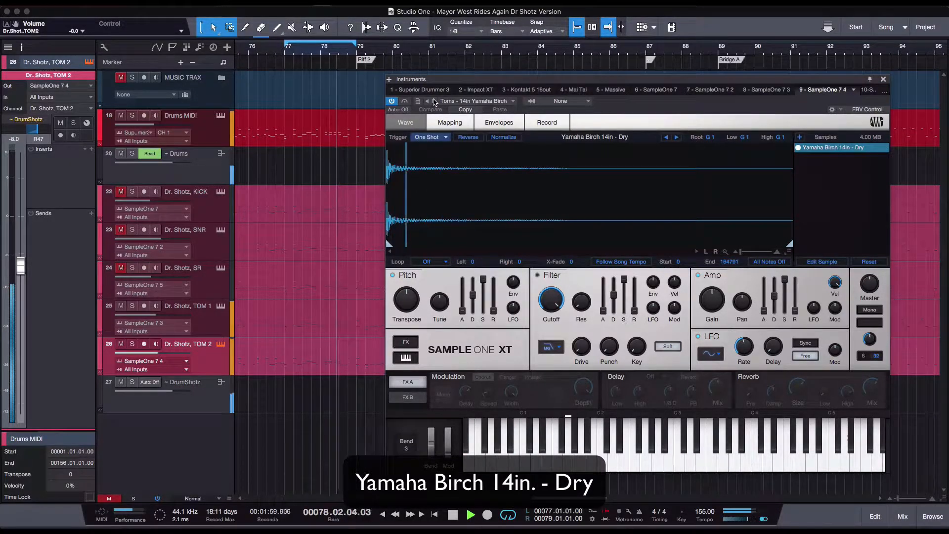
click(435, 101)
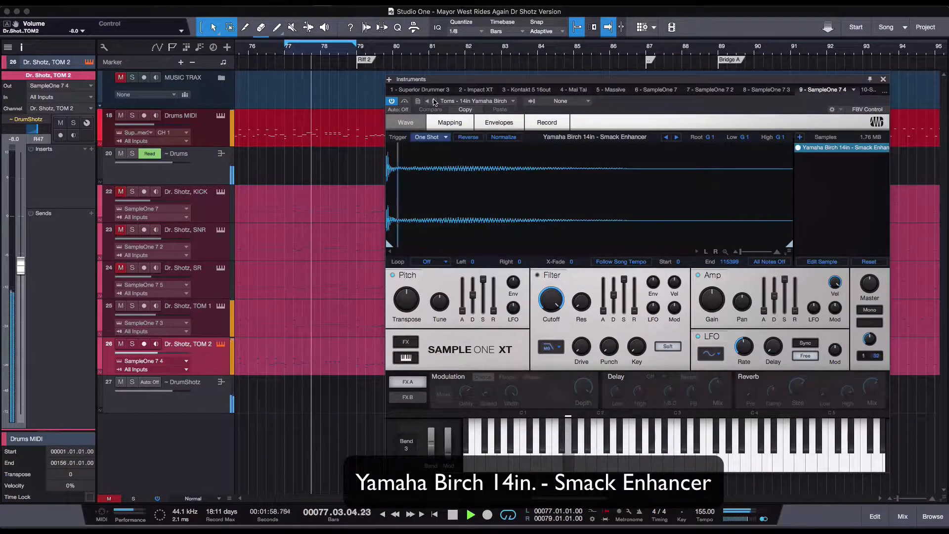
click(435, 101)
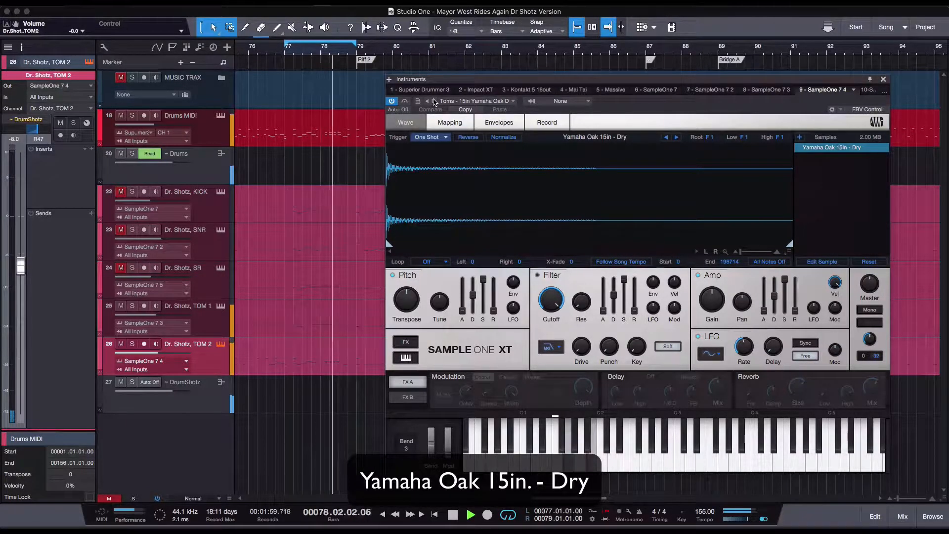
click(435, 102)
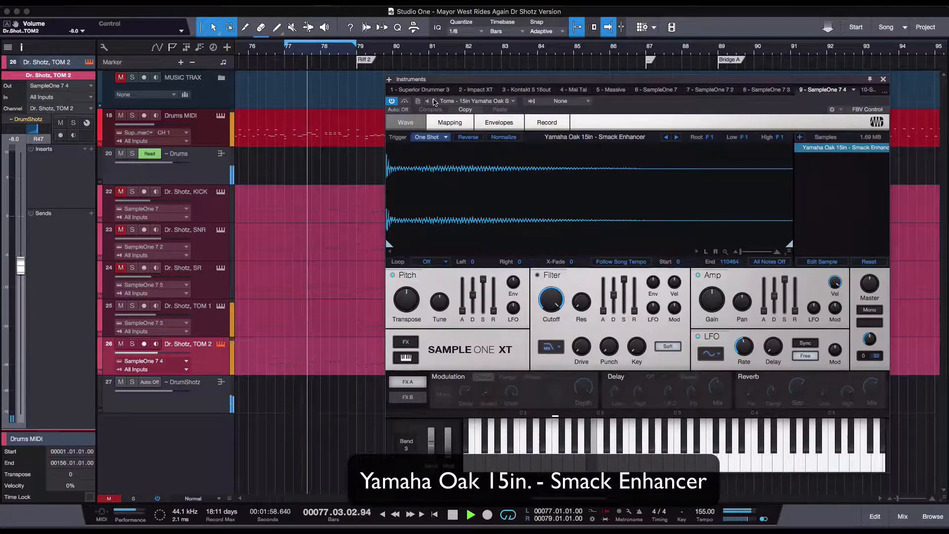
key(space)
click(509, 101)
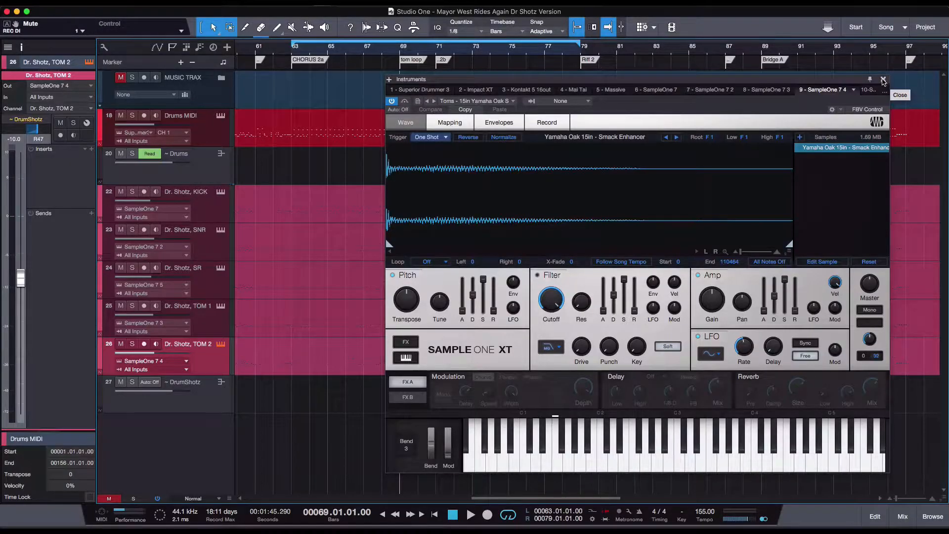
click(883, 80)
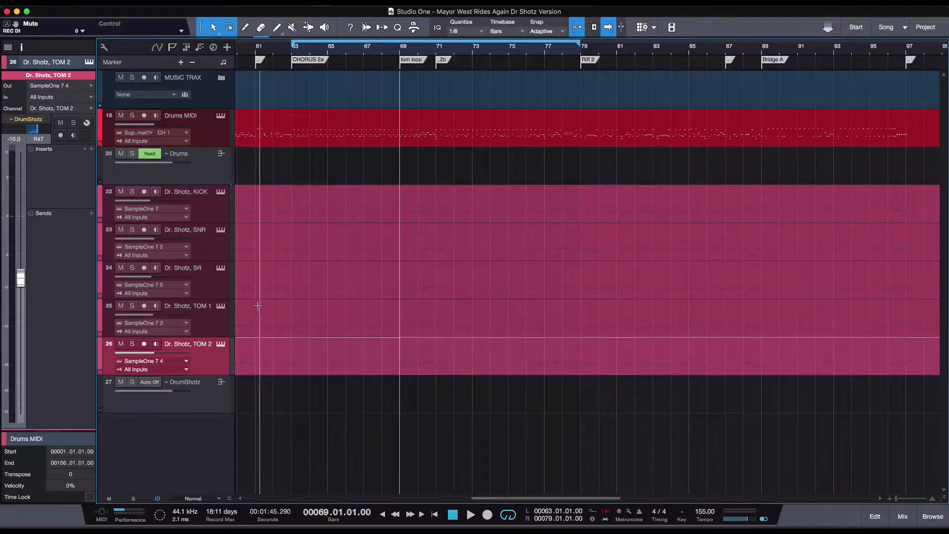
- Play the looped section between bars 63 and 79, repeatedly muting and unmuting the DrumShotz bus to compare the drums with and without samples
key(space)
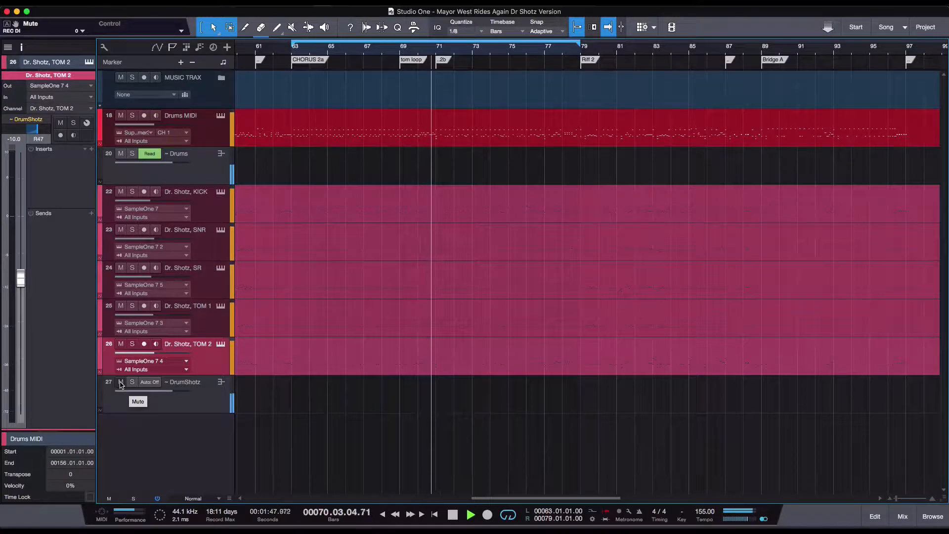
click(120, 383)
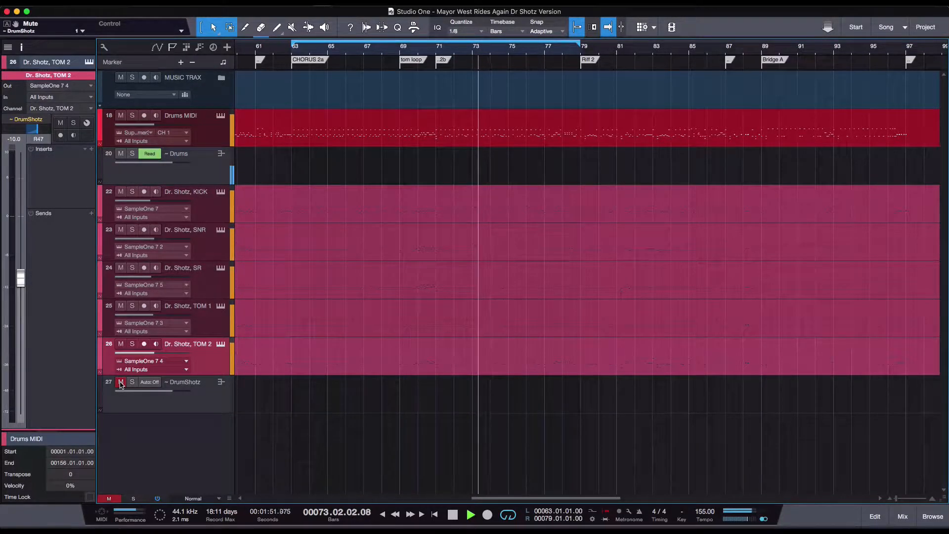
click(121, 382)
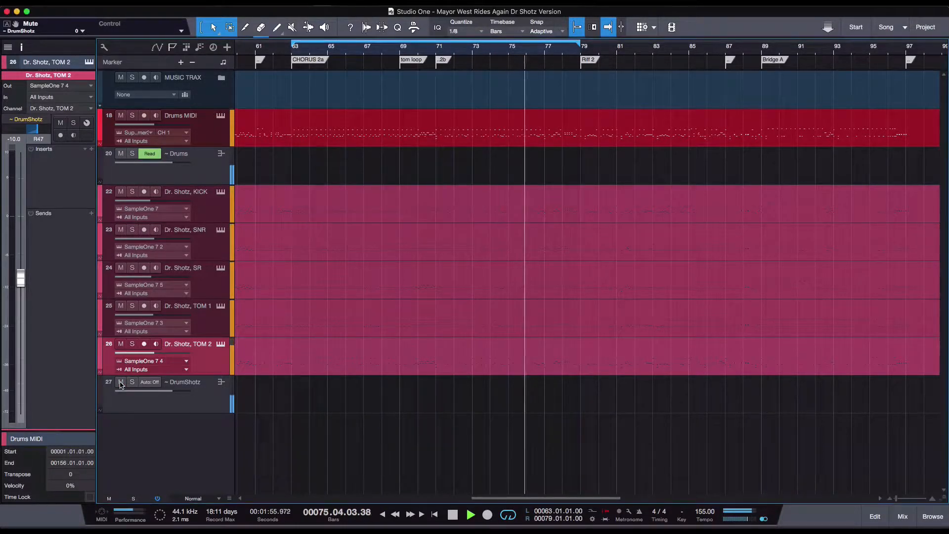
click(121, 383)
click(121, 383)
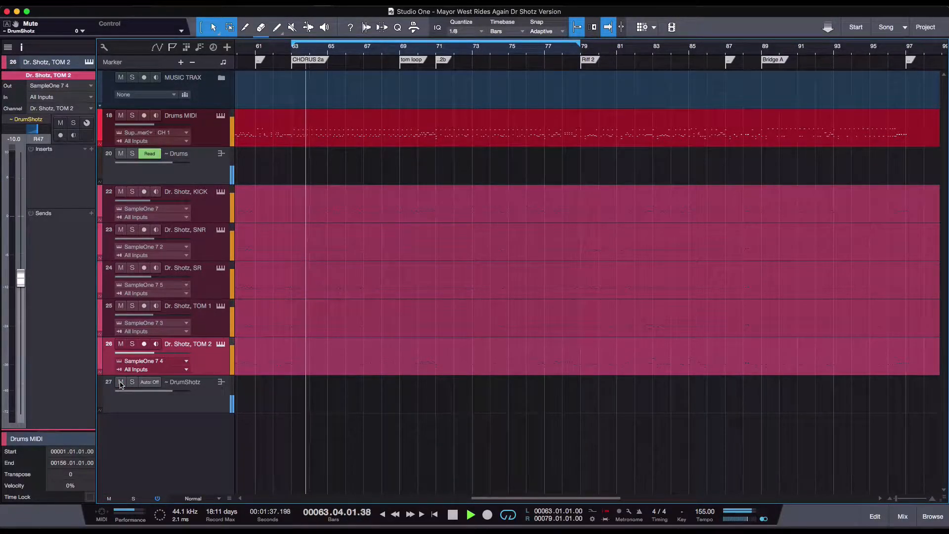
click(121, 382)
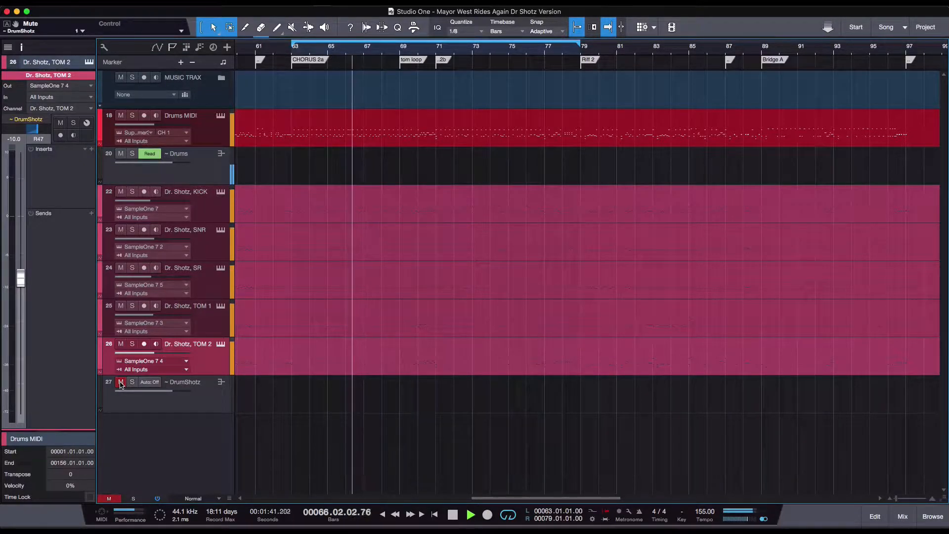
click(120, 382)
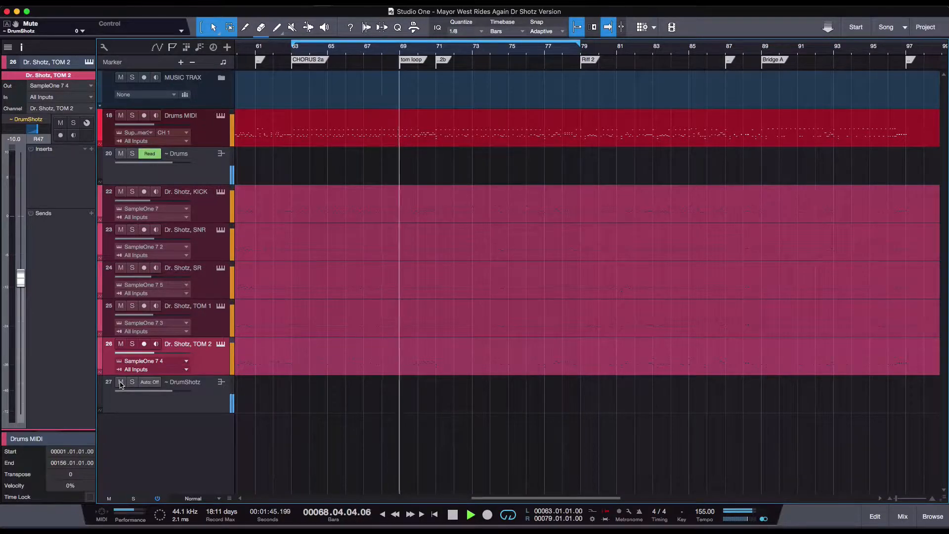
click(121, 383)
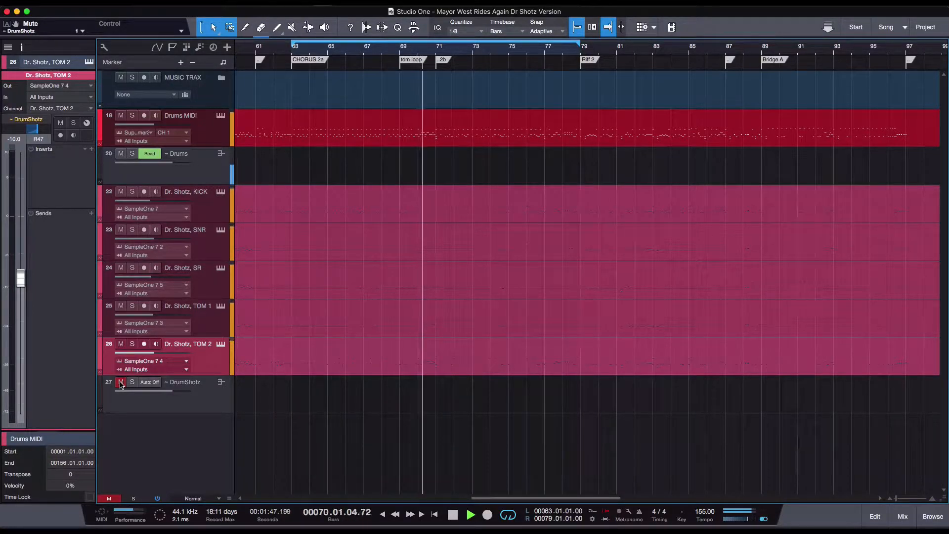
key(space)
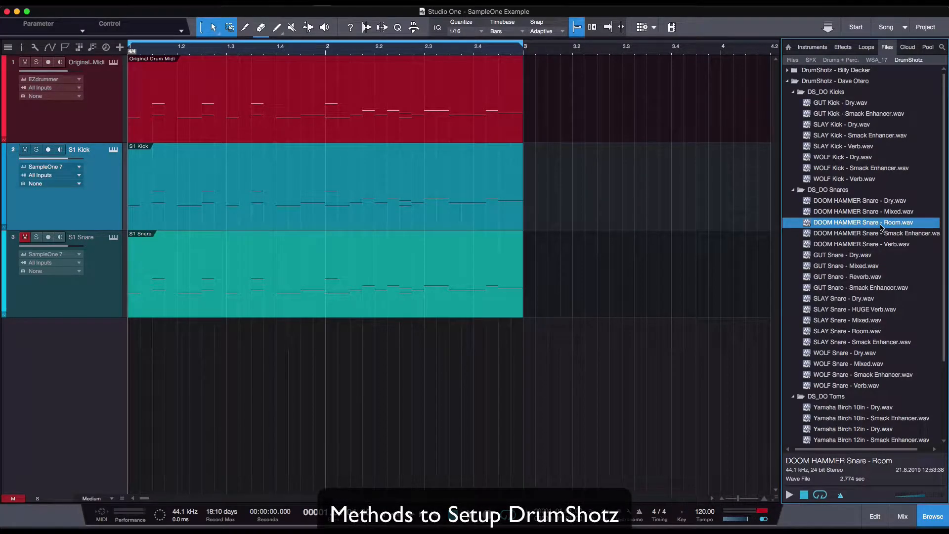
- Place DOOM HAMMER Snare - Room.wav at bar 2 on a new audio track and undo the placement
drag(880, 226, 343, 371)
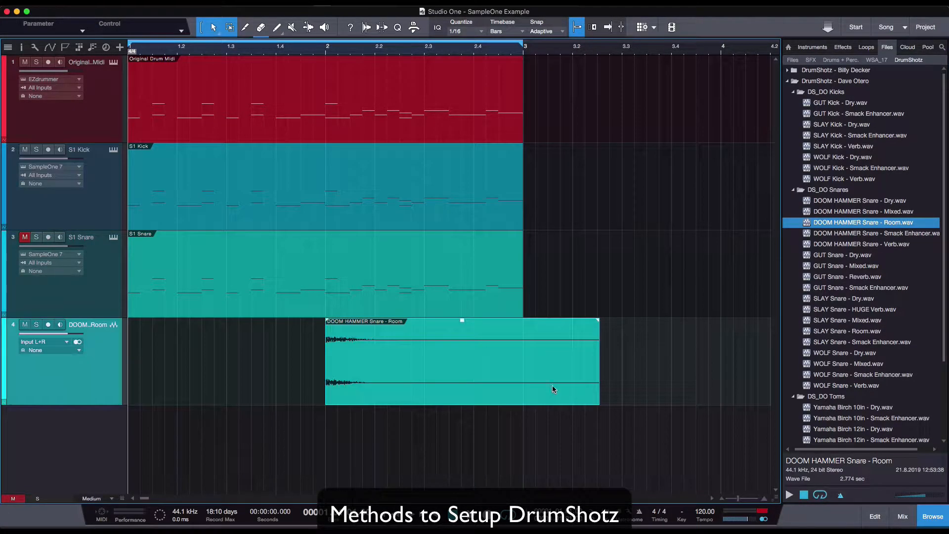
key(super+z)
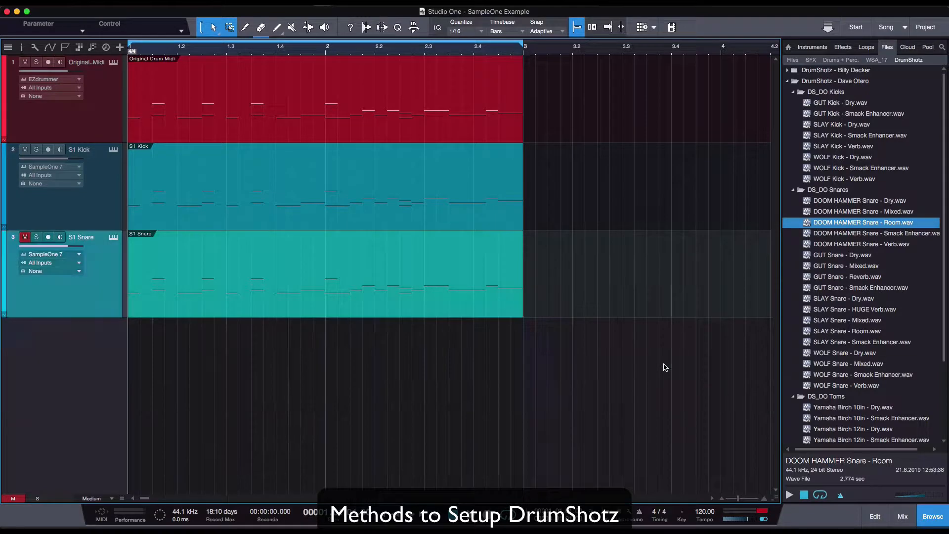
- Hide the file browser and examine the notes of the Original Drum Midi part in the note editor, closing the editor again
key(F5)
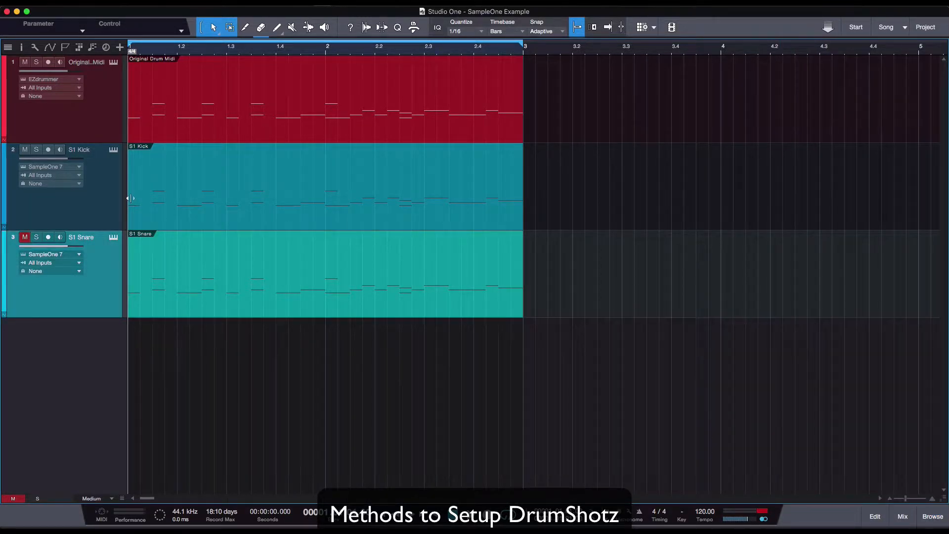
click(112, 208)
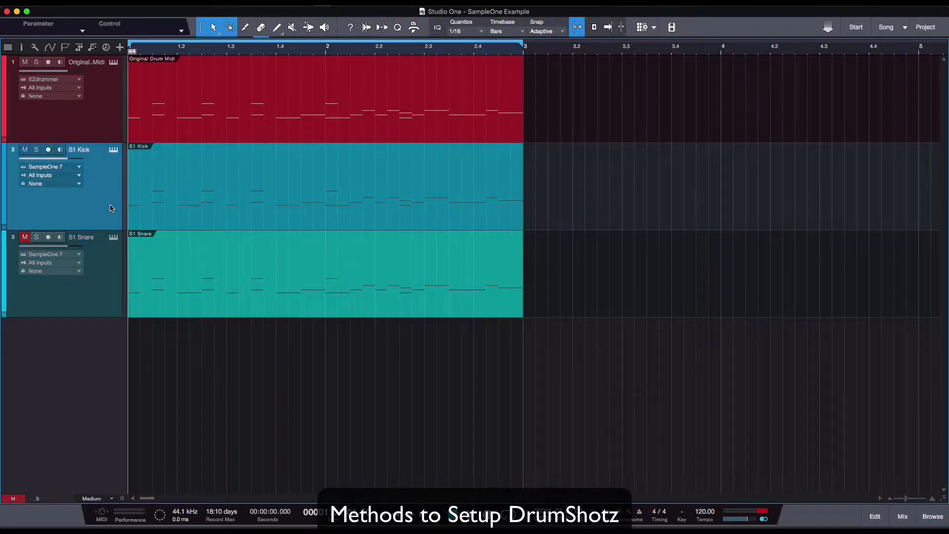
double_click(200, 130)
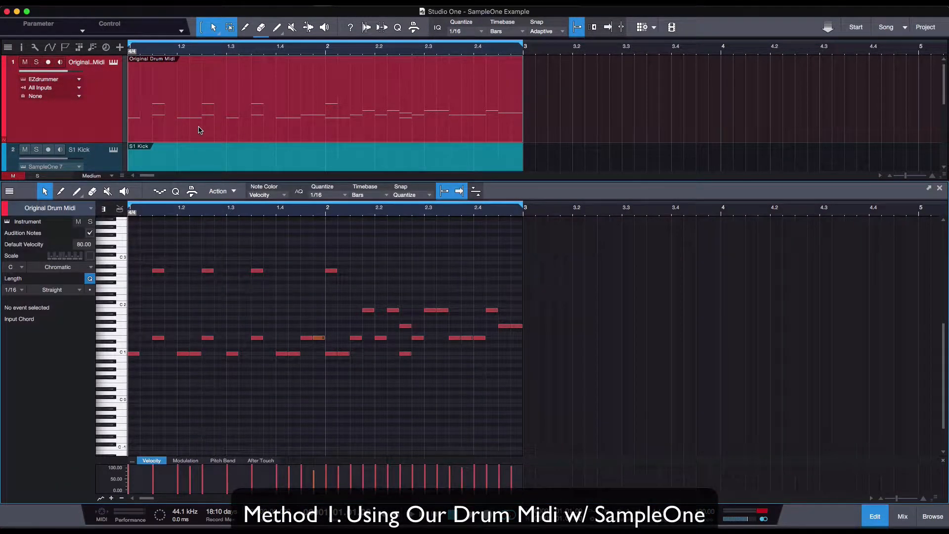
key(F2)
- Open the S1 Kick track's SampleOne 7, move its window clear of the track list, and play the kick sample on its keyboard
click(106, 169)
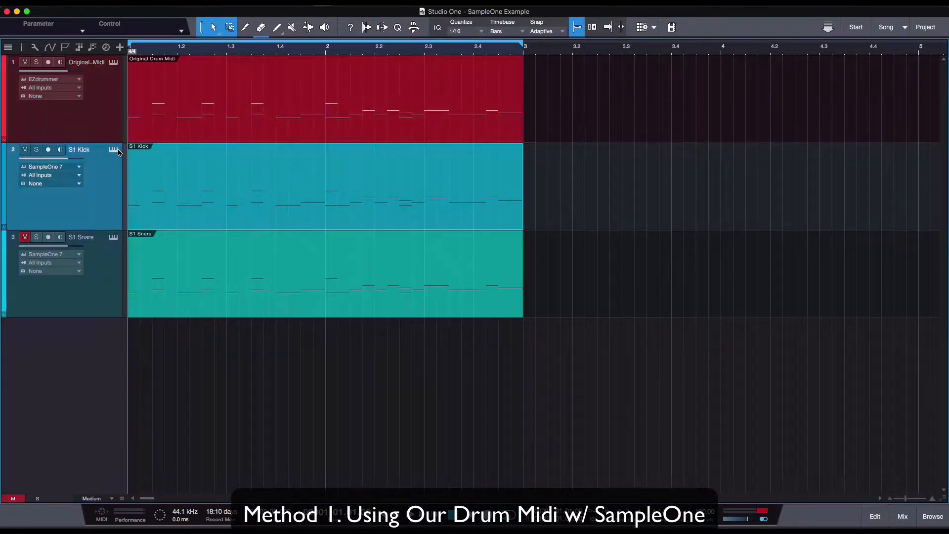
click(114, 151)
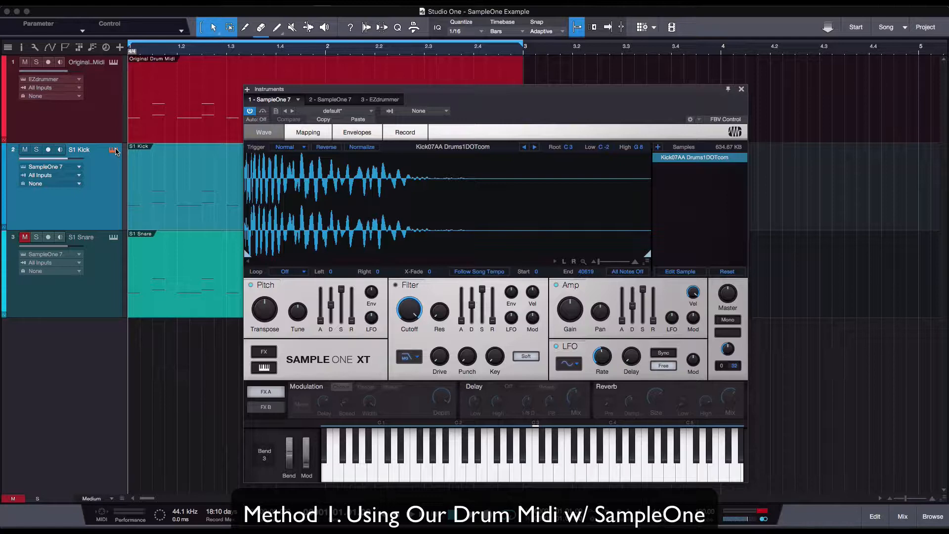
drag(640, 108, 819, 87)
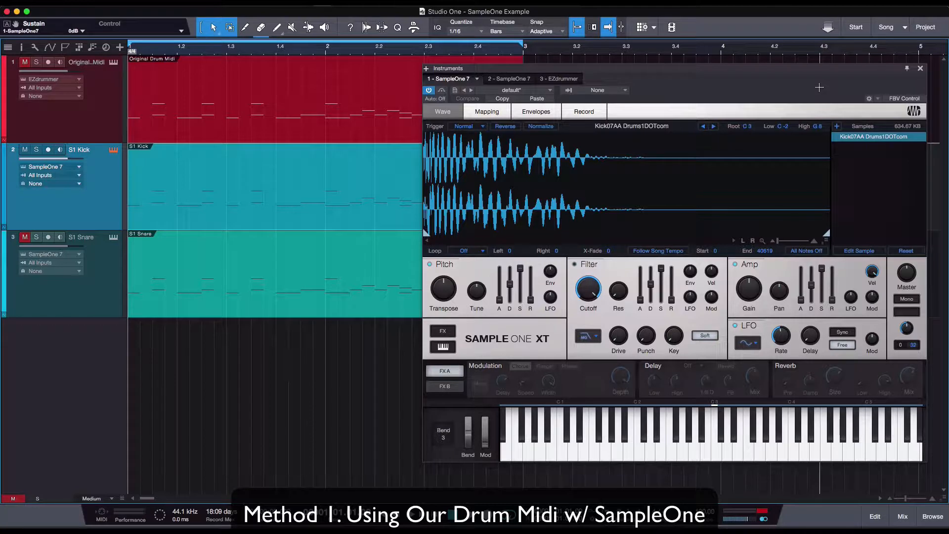
click(719, 456)
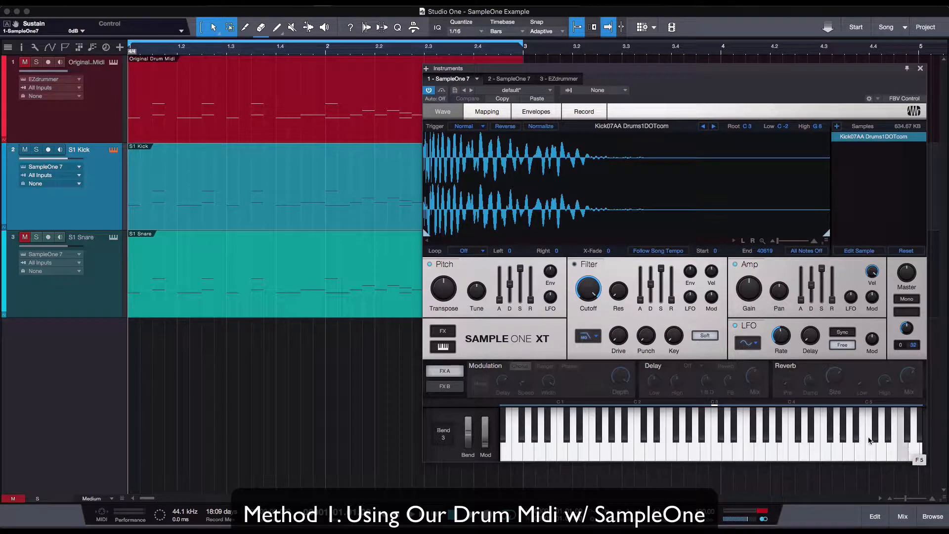
- Open the S1 Kick part in the note editor and identify the kick's pitch by selecting its notes and auditioning the matching key
double_click(170, 220)
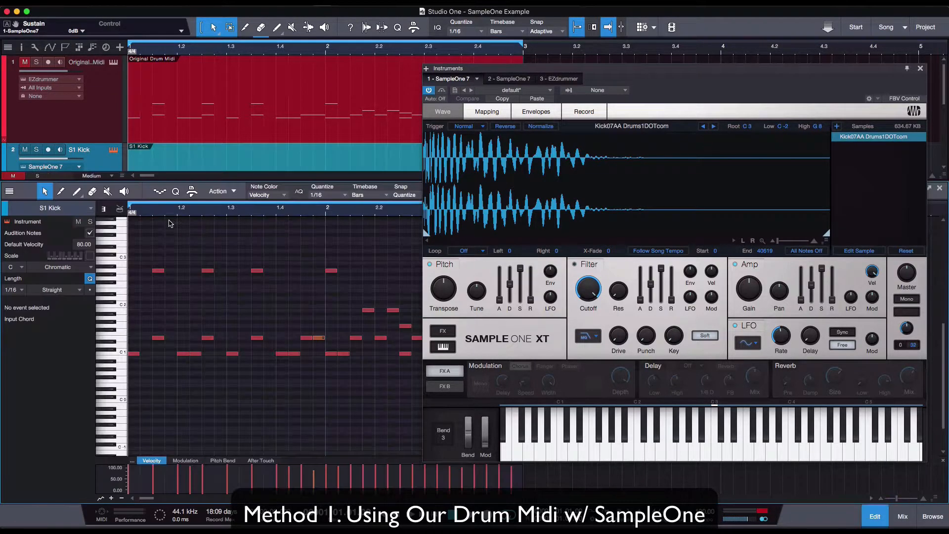
key(space)
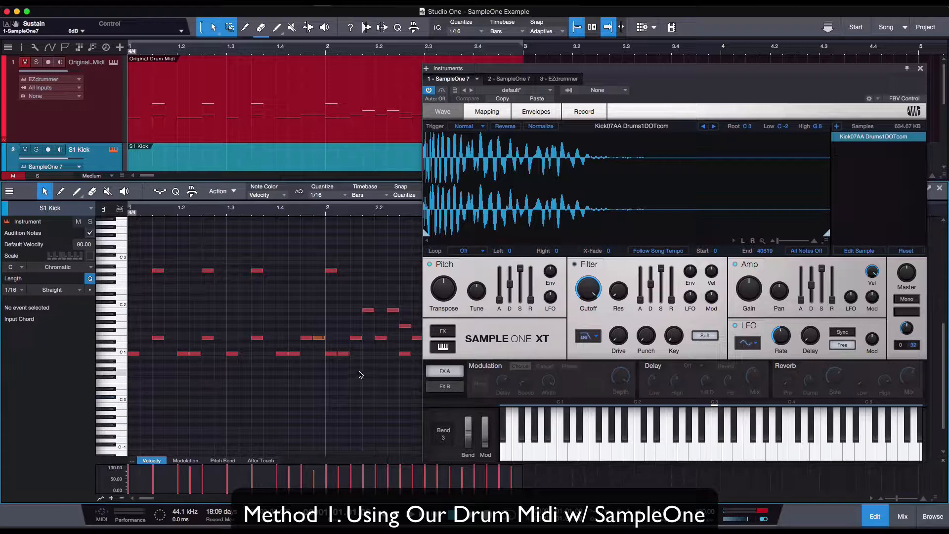
drag(339, 370, 130, 354)
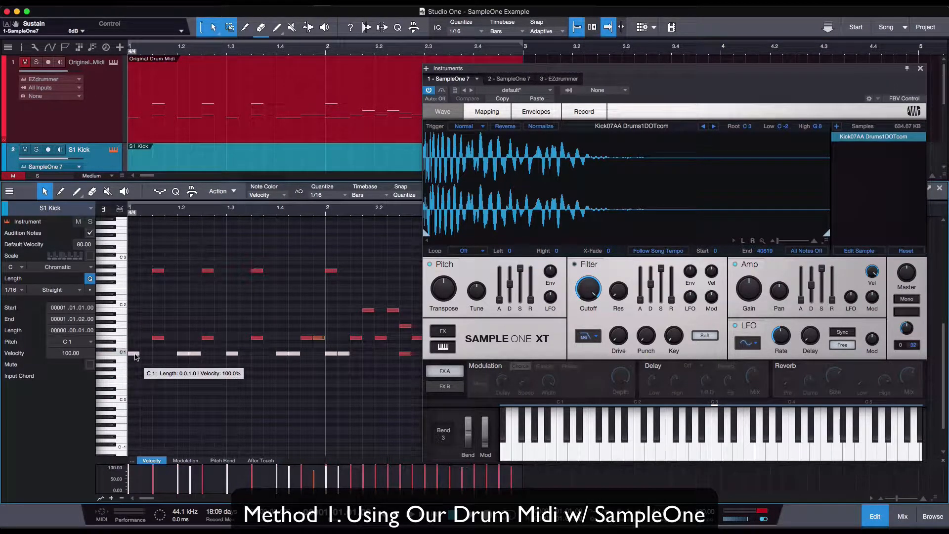
click(122, 354)
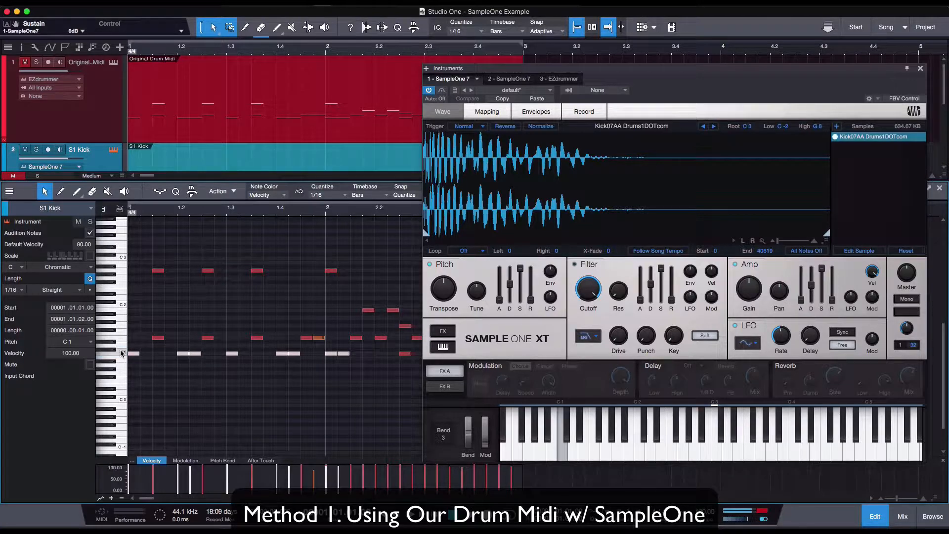
key(Escape)
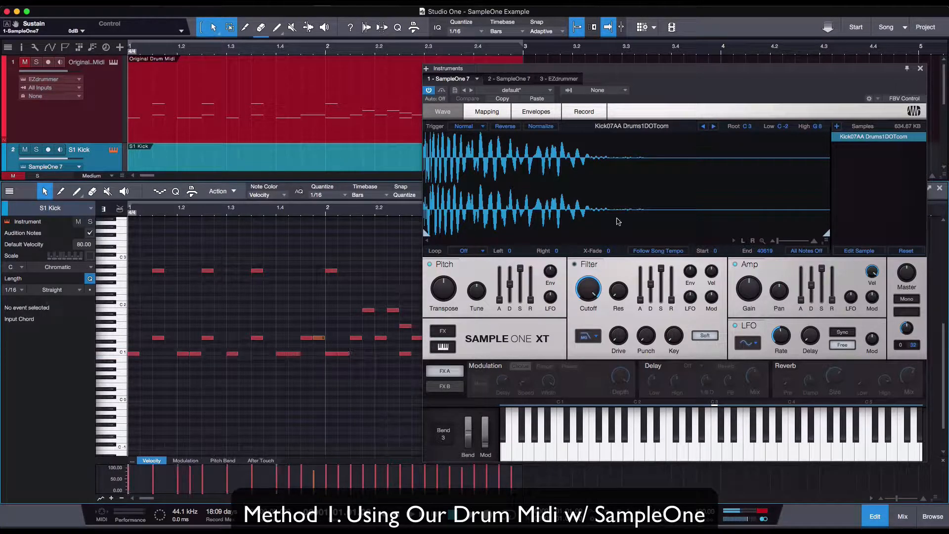
- Set the kick sample's root note to C 1 in SampleOne and play the part
double_click(749, 126)
key(Return)
key(space)
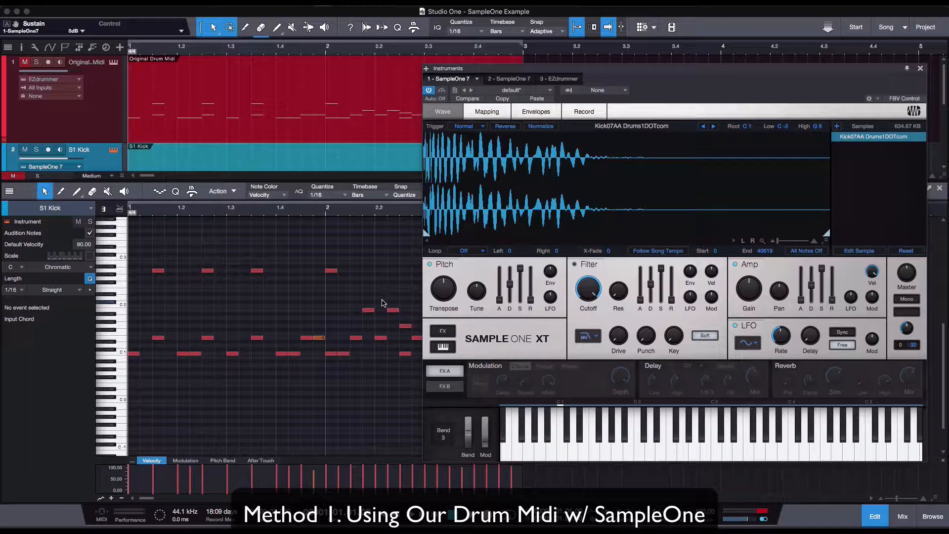
- Limit the kick sample's key range by setting both its low and high notes to C 1, checking it during playback
double_click(783, 127)
key(Tab)
text(c1)
key(Return)
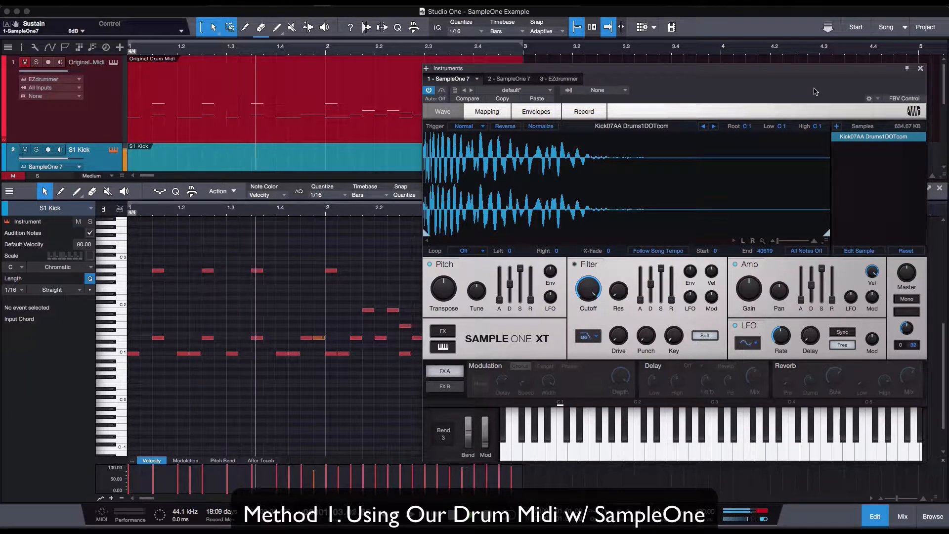
key(space)
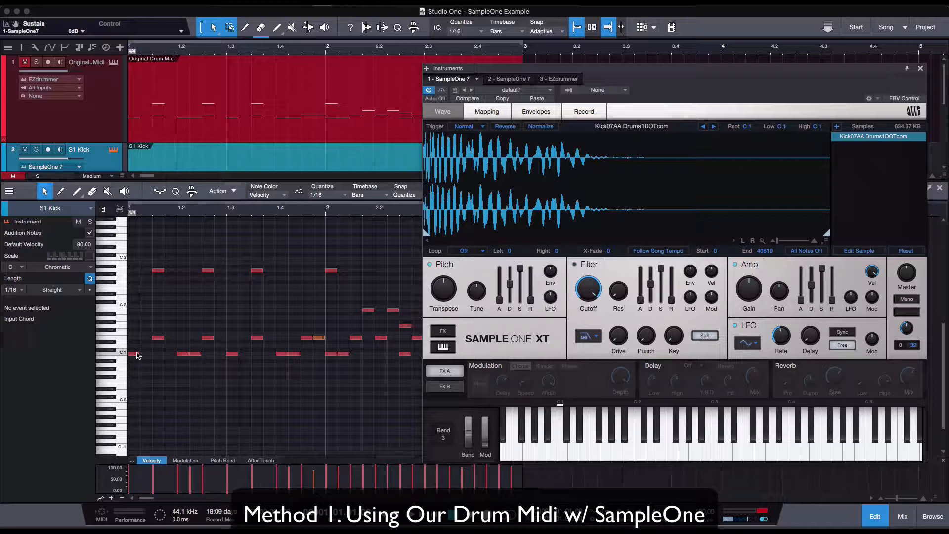
- Audition the kick sample and set its trigger mode to One Shot
key(space)
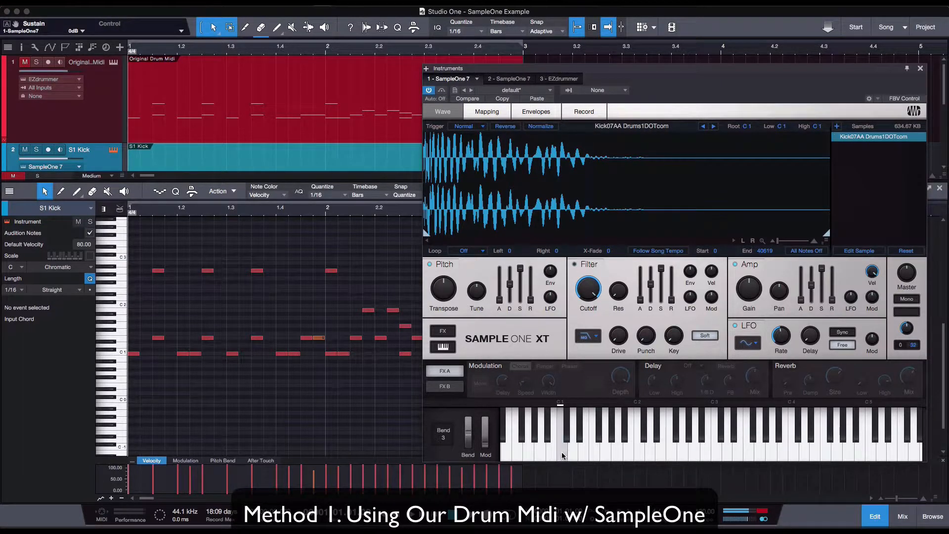
click(483, 129)
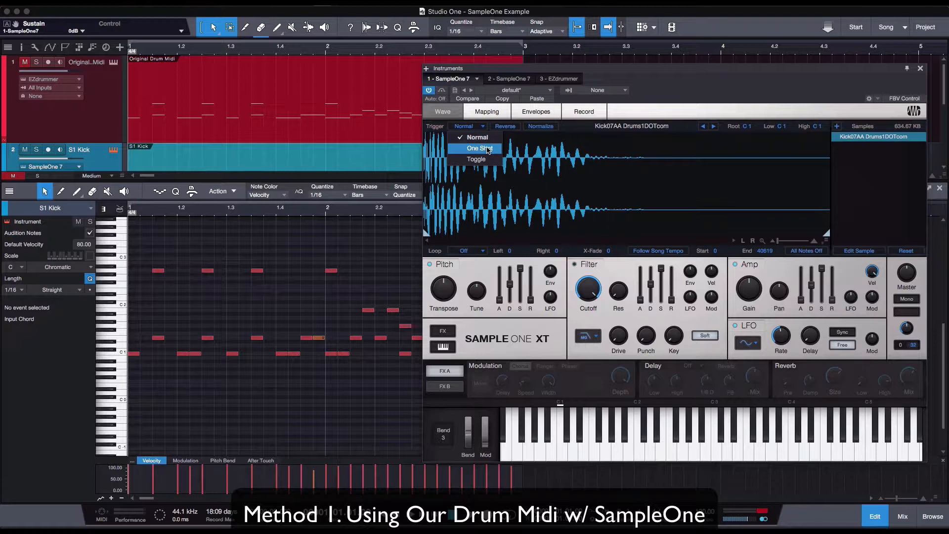
click(488, 149)
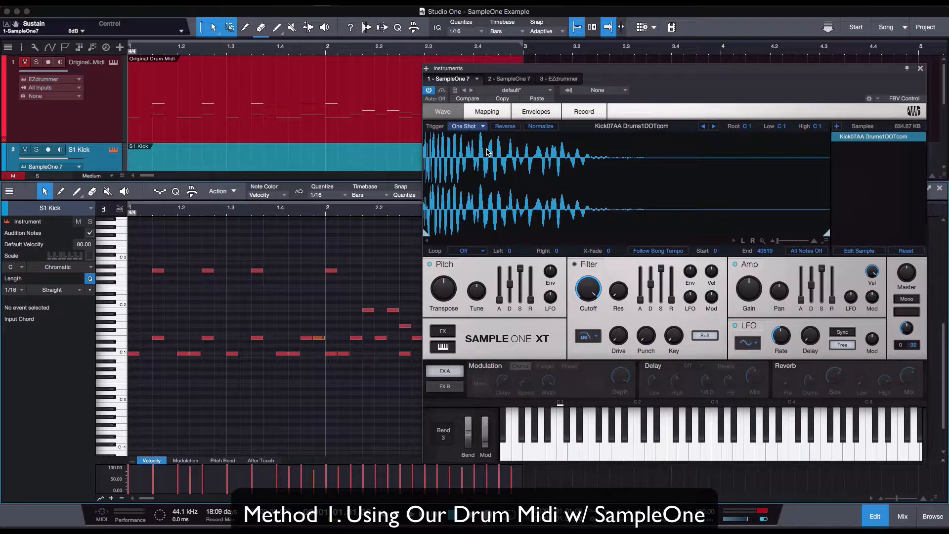
- Load the Kick - GUT Dry preset from the DrumShotz Dave Otero folder into the S1 Kick's SampleOne
click(543, 89)
click(691, 120)
click(543, 90)
click(509, 144)
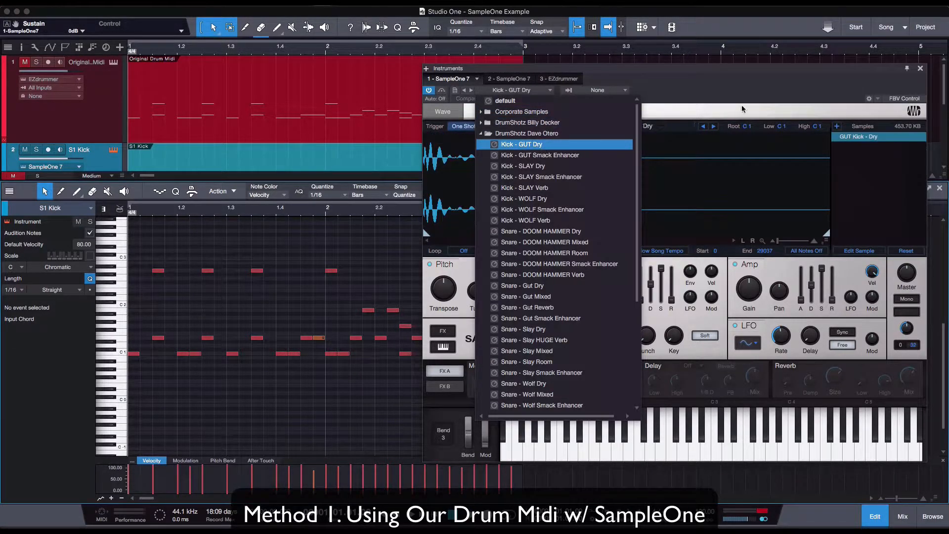
click(688, 96)
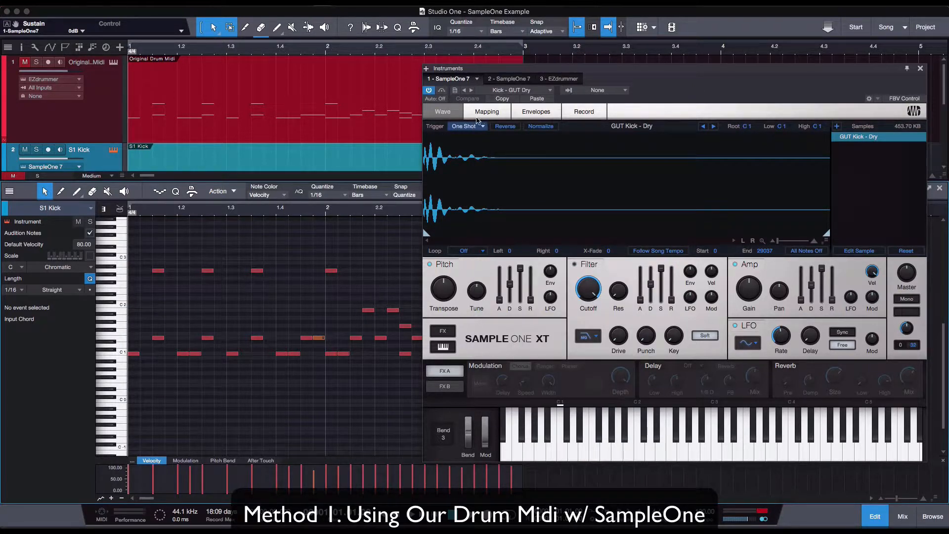
- Step forward through the DrumShotz kick presets from GUT Smack Enhancer to Kick - WOLF Dry
click(471, 90)
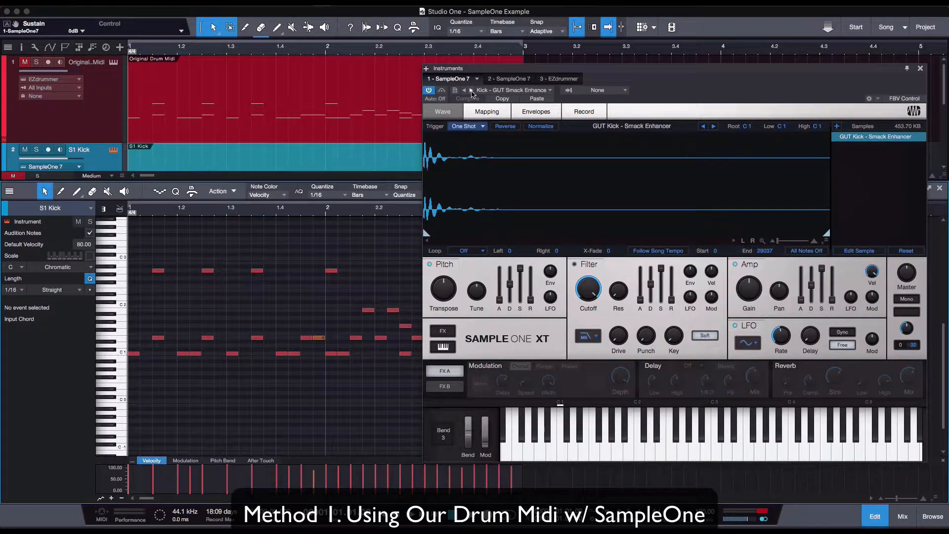
click(471, 90)
click(472, 91)
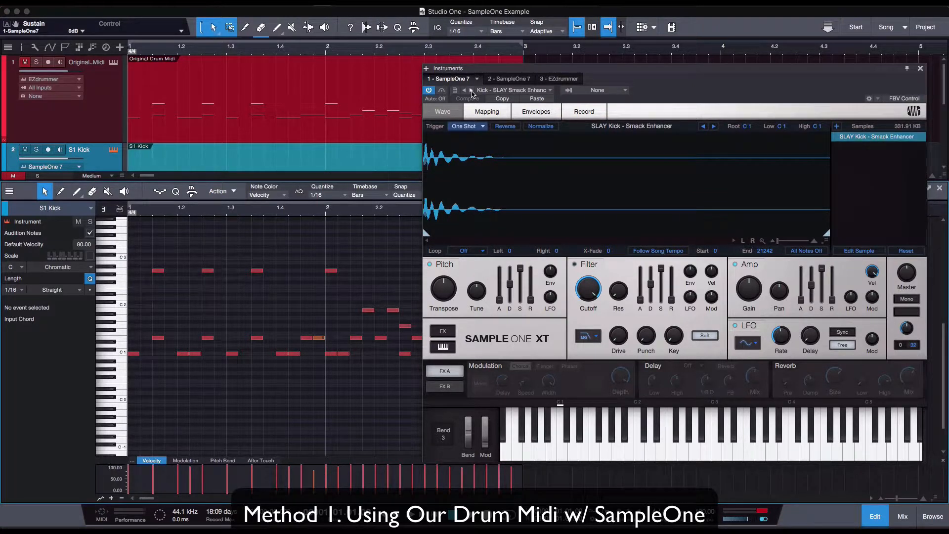
click(471, 91)
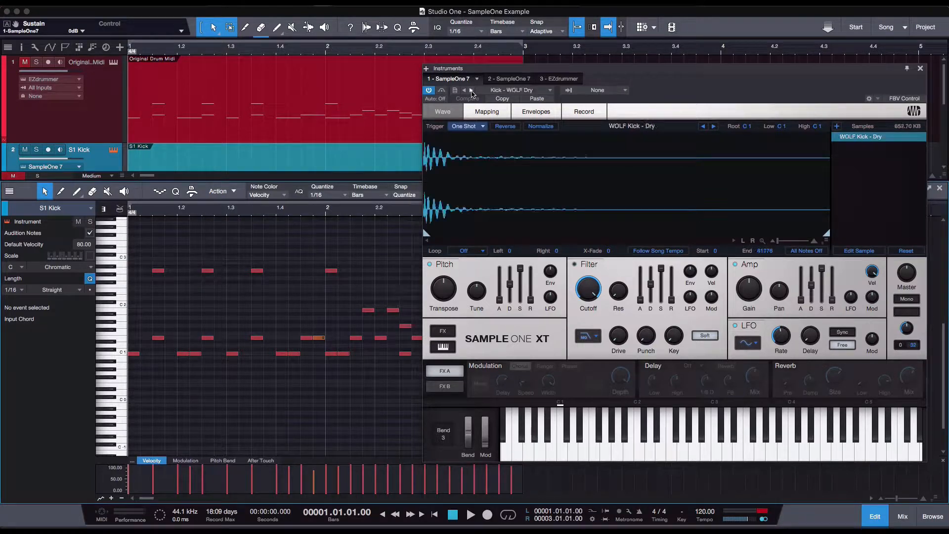
- Switch to the S1 Snare track, audition its snare key, and set the sample's root, low and high notes to E 1
key(Down)
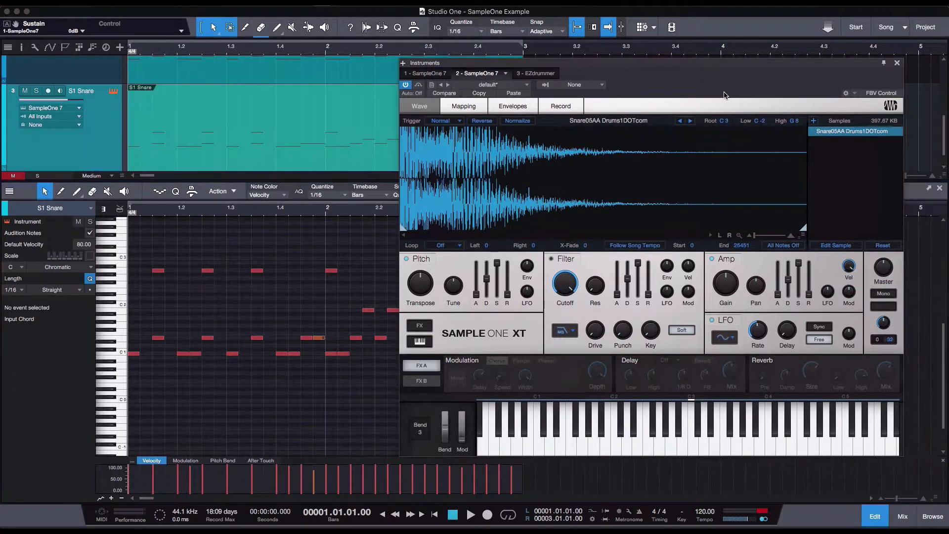
click(123, 340)
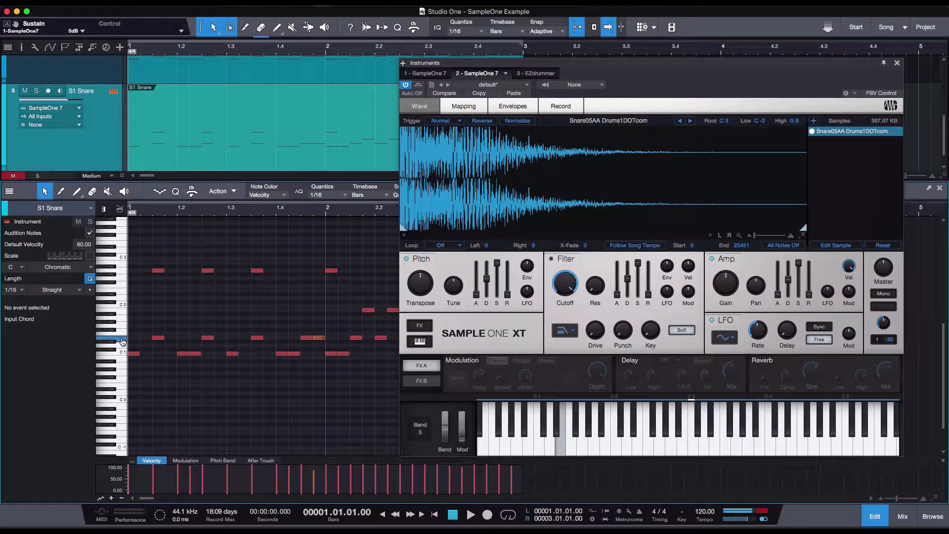
click(725, 122)
text(e1)
click(757, 121)
text(e1)
click(793, 121)
text(e1)
- Set the snare sample's trigger mode to One Shot and play the part to check it
click(445, 120)
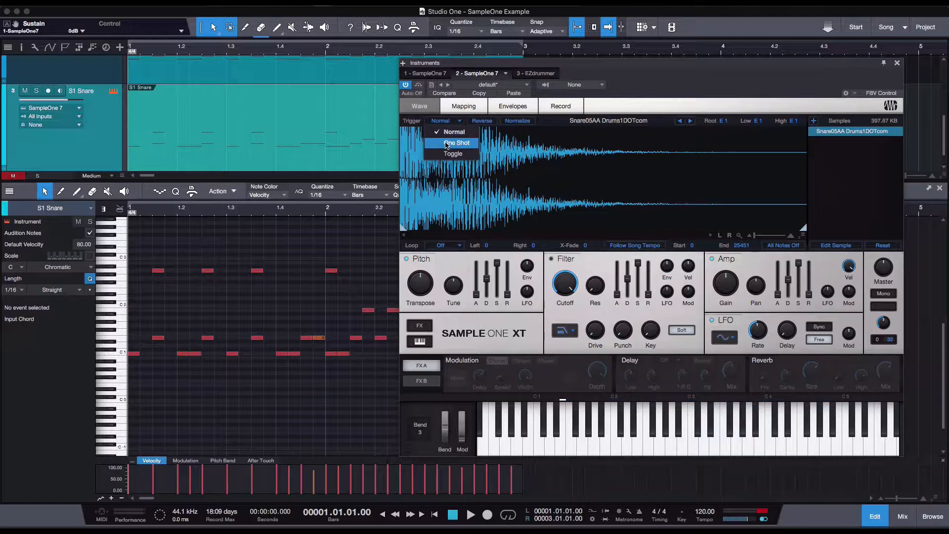
click(446, 144)
key(space)
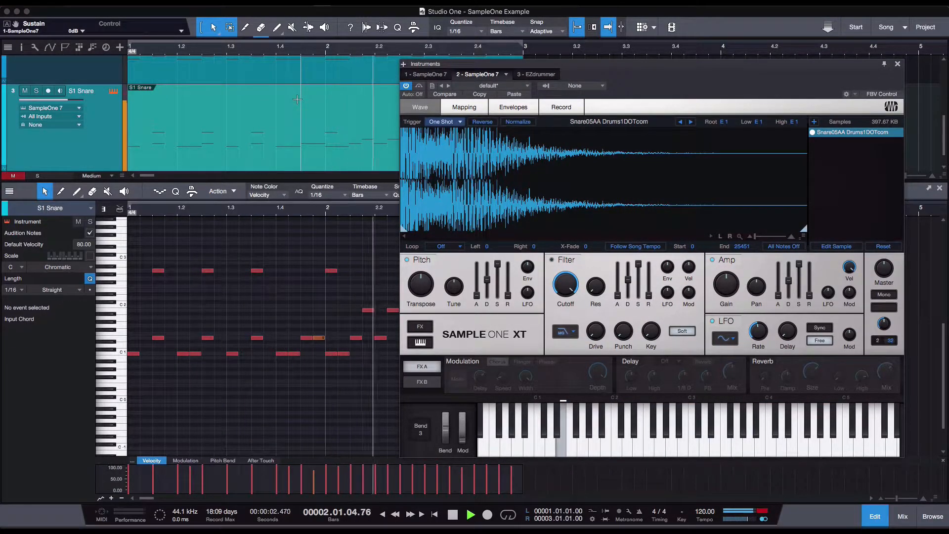
key(space)
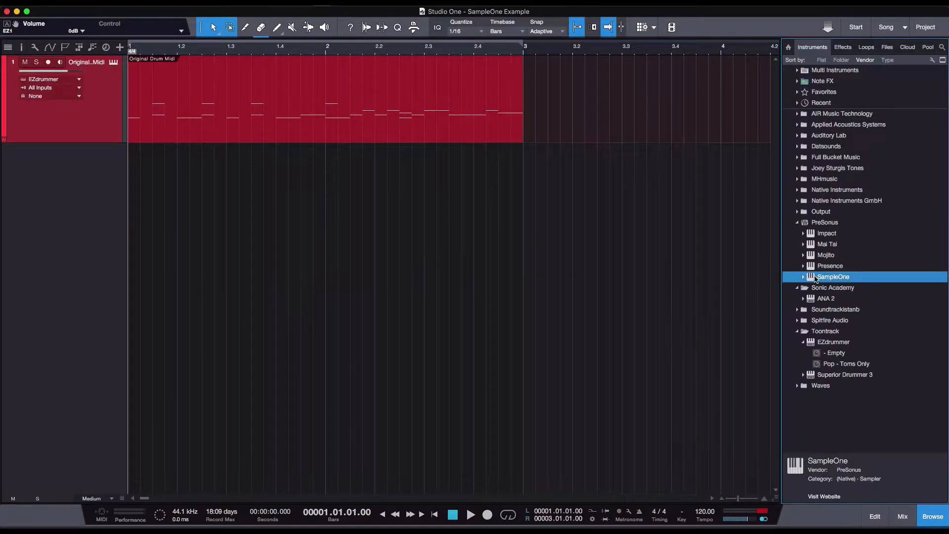
- Add two SampleOne instrument tracks below the Original Drum Midi track and open the DrumShotz Dave Otero preset folder in each
drag(834, 277, 682, 279)
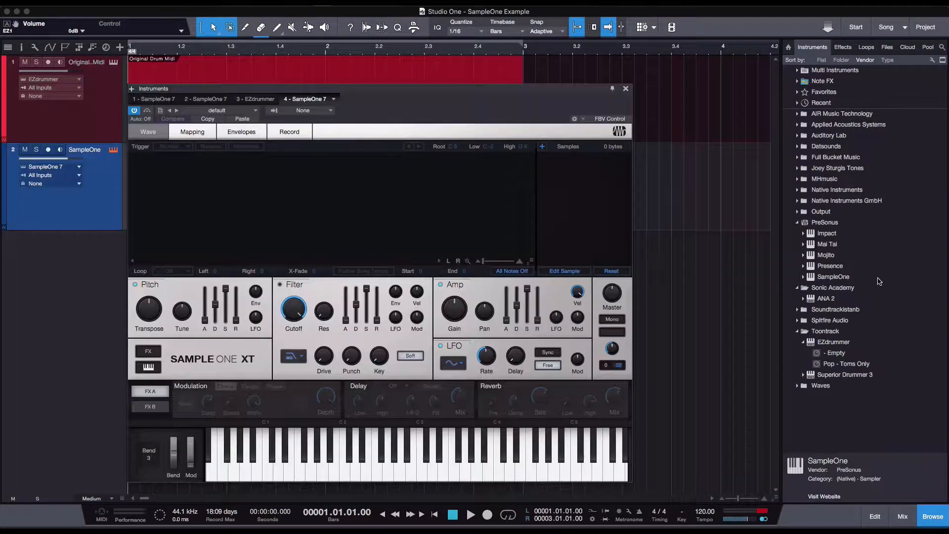
drag(835, 281, 689, 296)
click(222, 110)
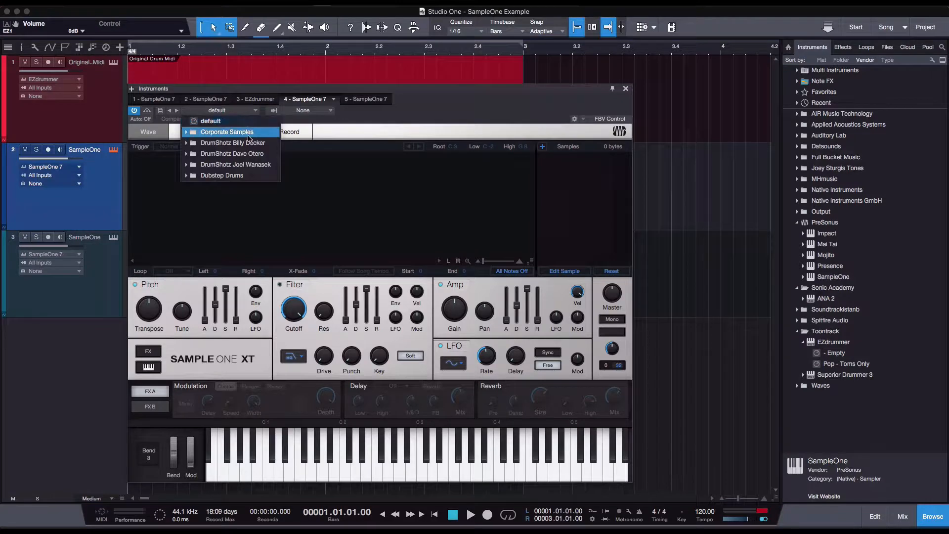
click(251, 154)
click(260, 165)
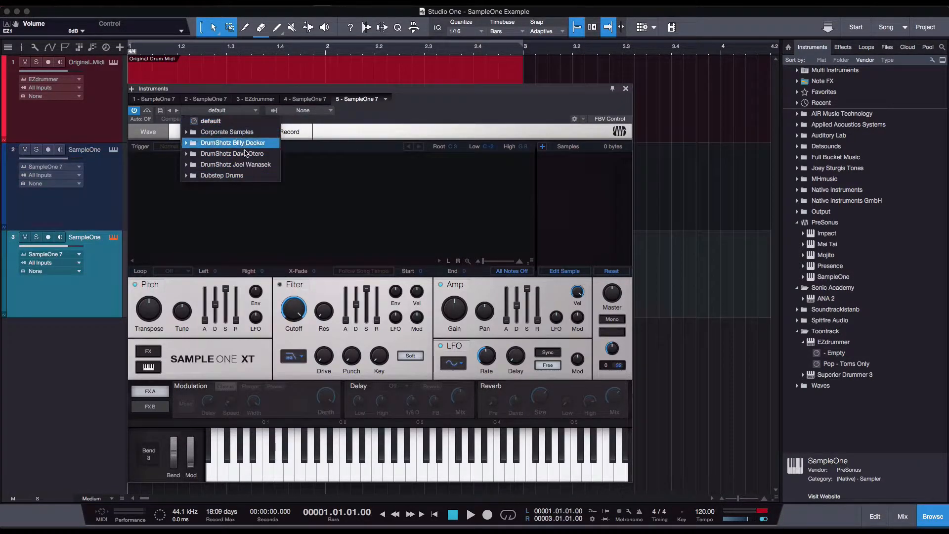
click(246, 154)
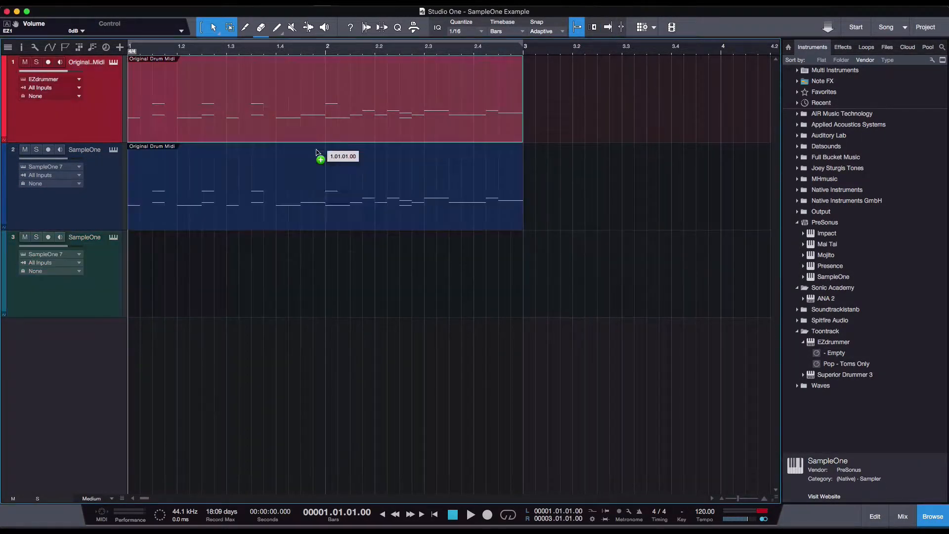
- Copy the Original Drum Midi part onto both new SampleOne tracks at bar 1
drag(318, 156, 314, 256)
key(space)
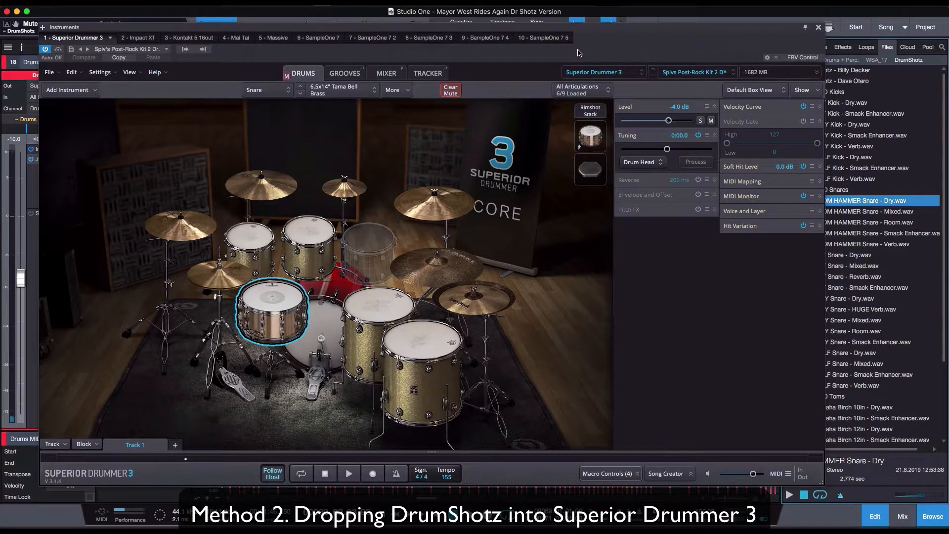
- Import DOOM HAMMER Snare - Dry.wav into Superior Drummer 3 as a stack on the snare's Rimshot articulation
drag(902, 203, 285, 313)
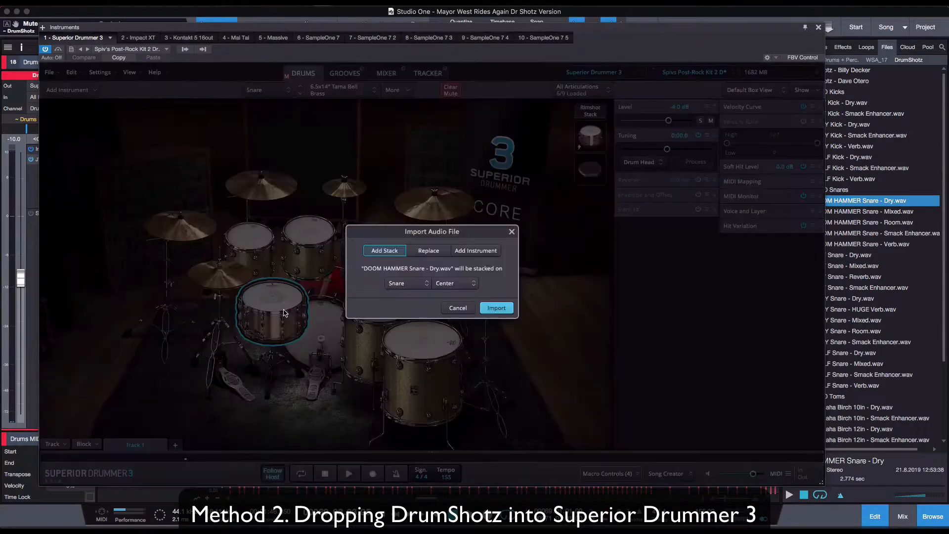
click(460, 284)
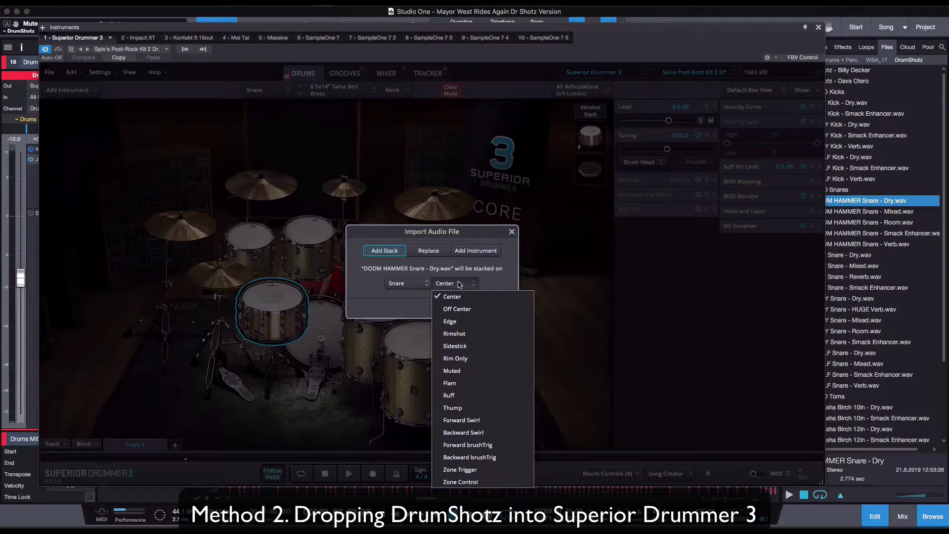
click(494, 335)
click(500, 311)
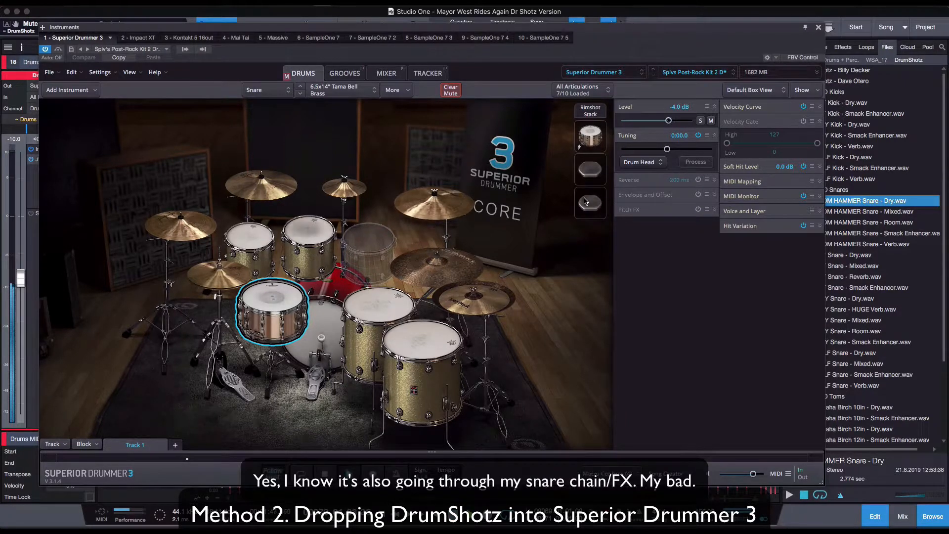
- Select the newly stacked snare sample and lower its level to -6.3 dB during playback
click(591, 202)
mouse_move(669, 121)
mouse_down()
mouse_move(678, 122)
mouse_move(666, 125)
mouse_up()
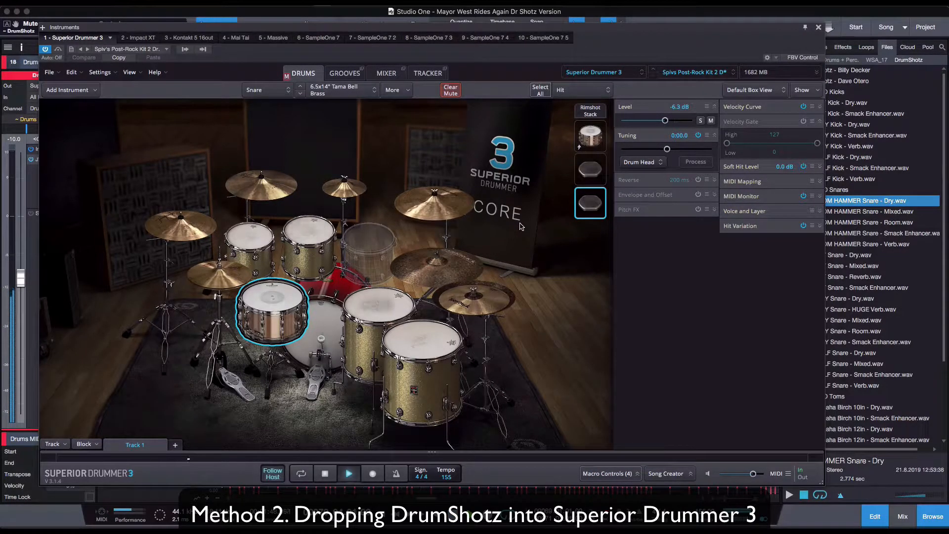
key(space)
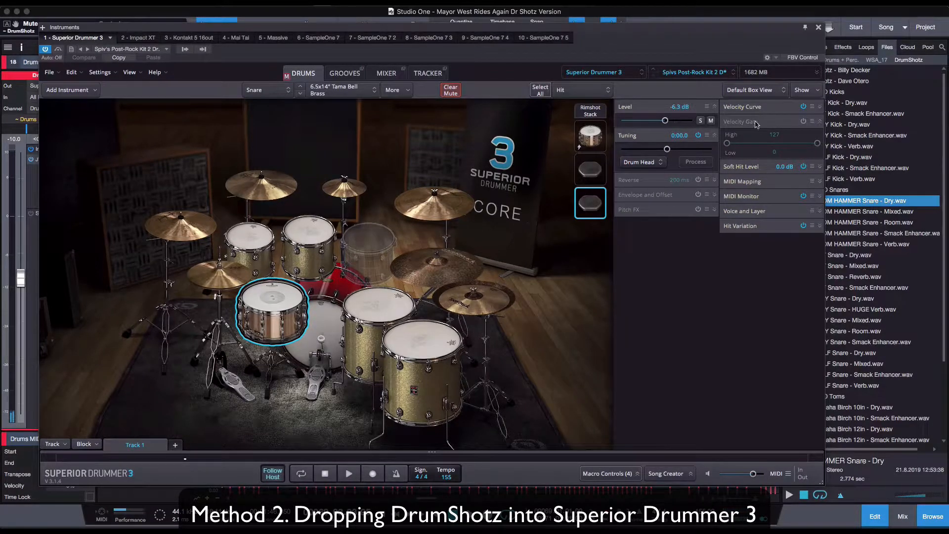
- Check the snare notes' velocities, enable the stacked sample's Velocity Gate with a low limit of 127, and play the drums
click(803, 121)
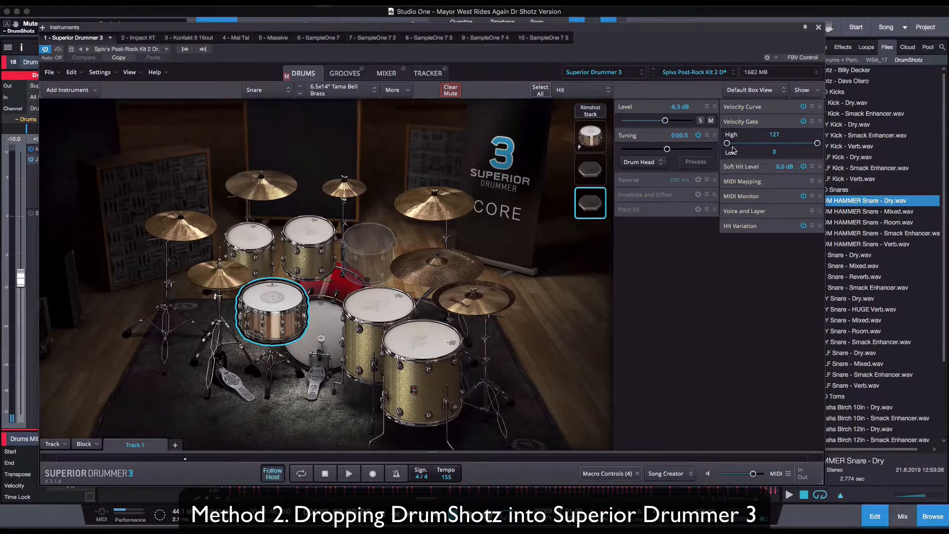
key(F11)
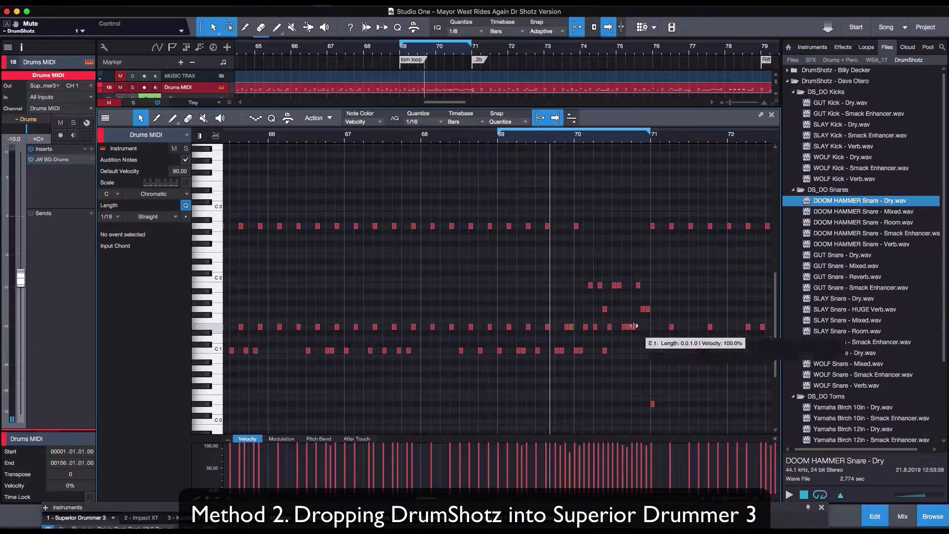
drag(697, 520, 696, 45)
drag(730, 147, 845, 153)
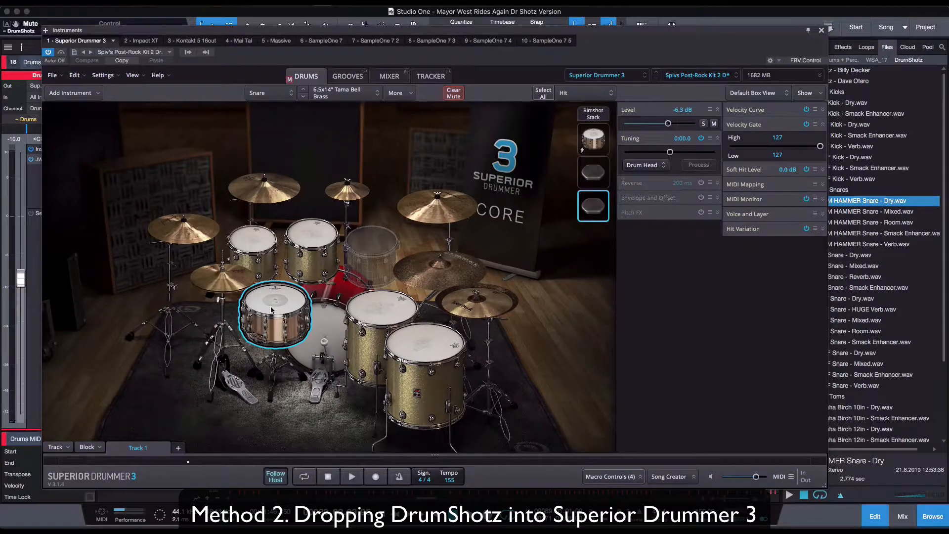
key(space)
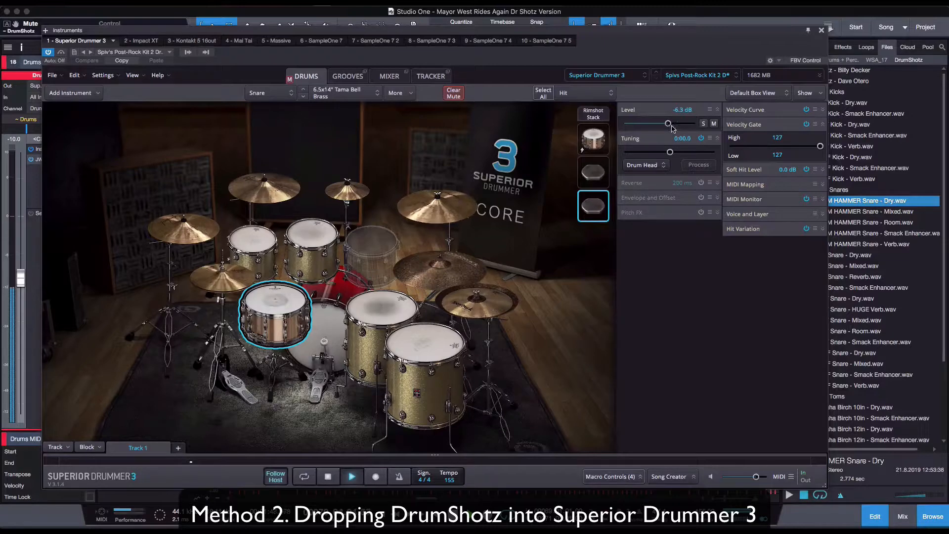
- Raise the stacked snare sample's level to -4.5 dB and stop playback
drag(668, 123, 673, 127)
key(space)
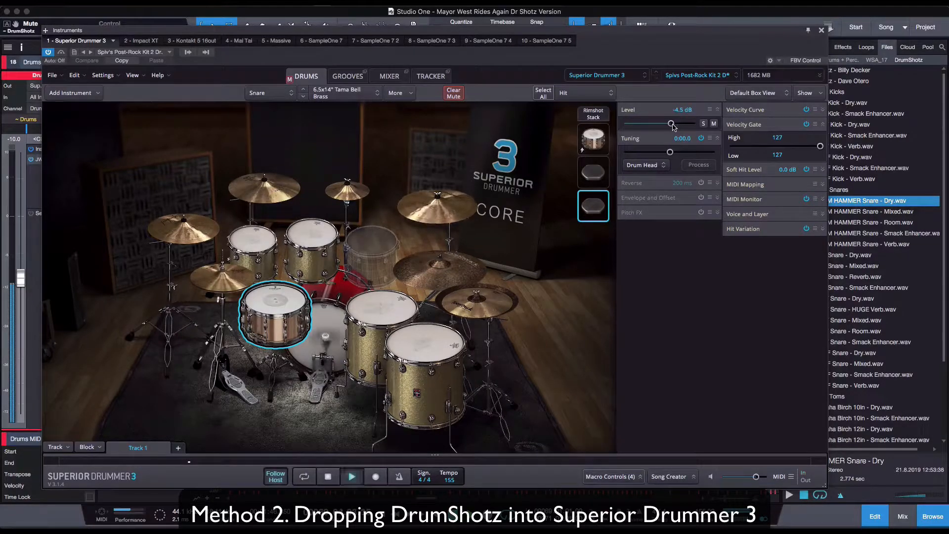
key(space)
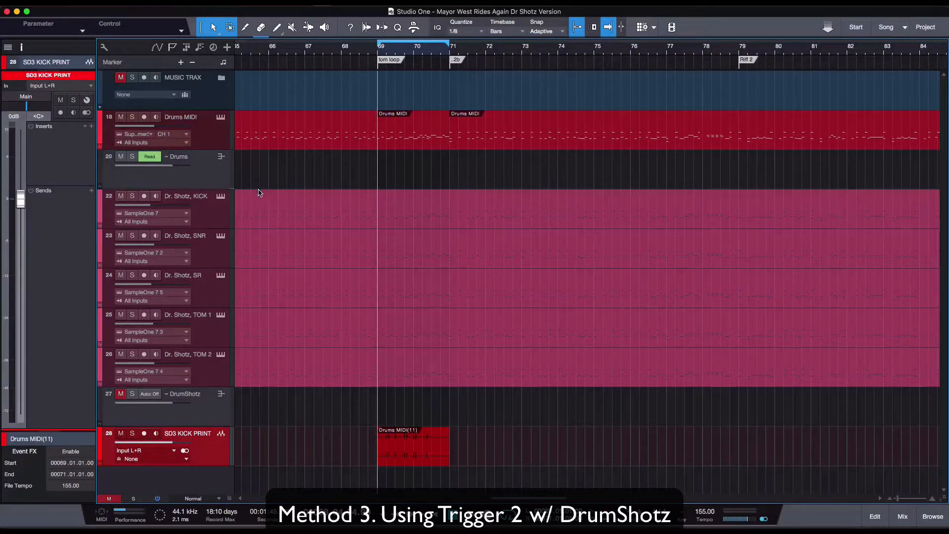
- Listen to the printed kick audio on the SD3 KICK PRINT track in solo
key(s)
key(space)
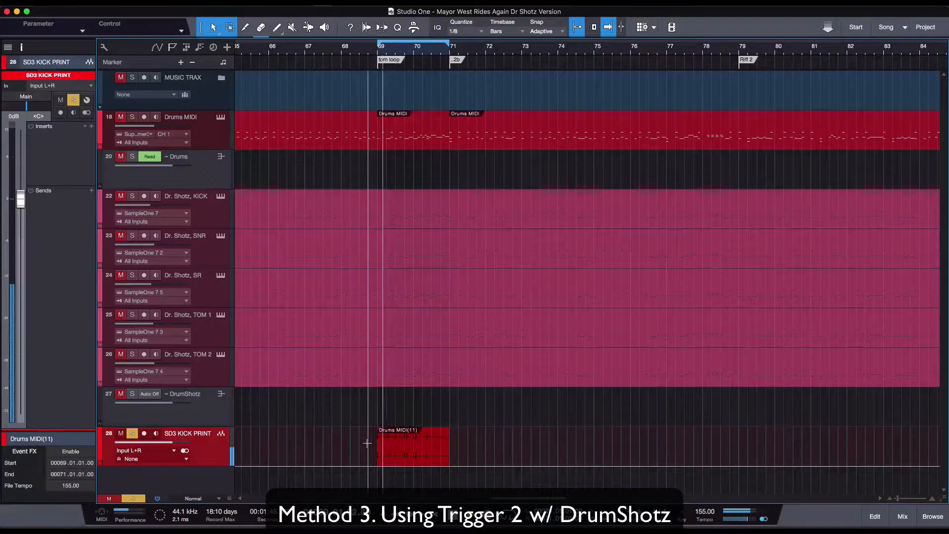
key(s)
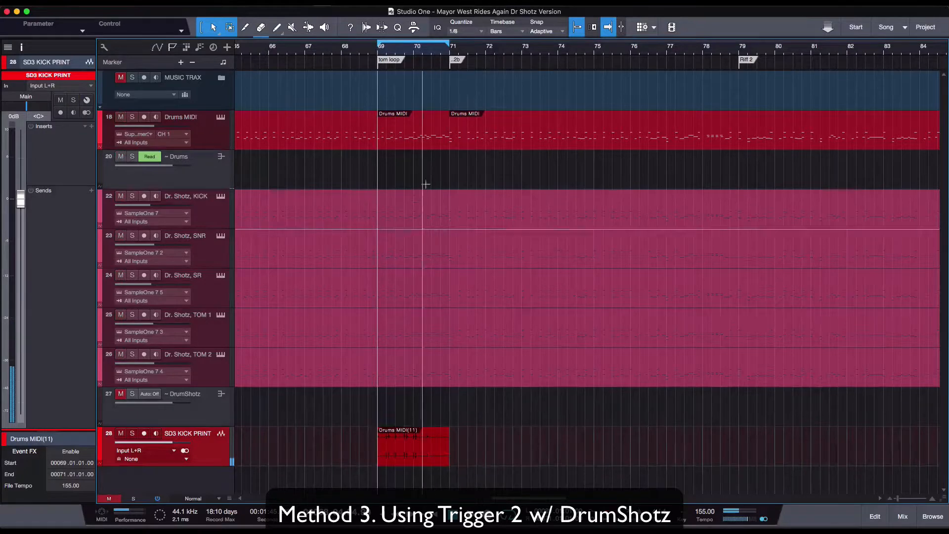
- Insert Trigger_2 on the SD3 KICK PRINT track and check the sample base directory in its settings
click(91, 126)
text(trigger)
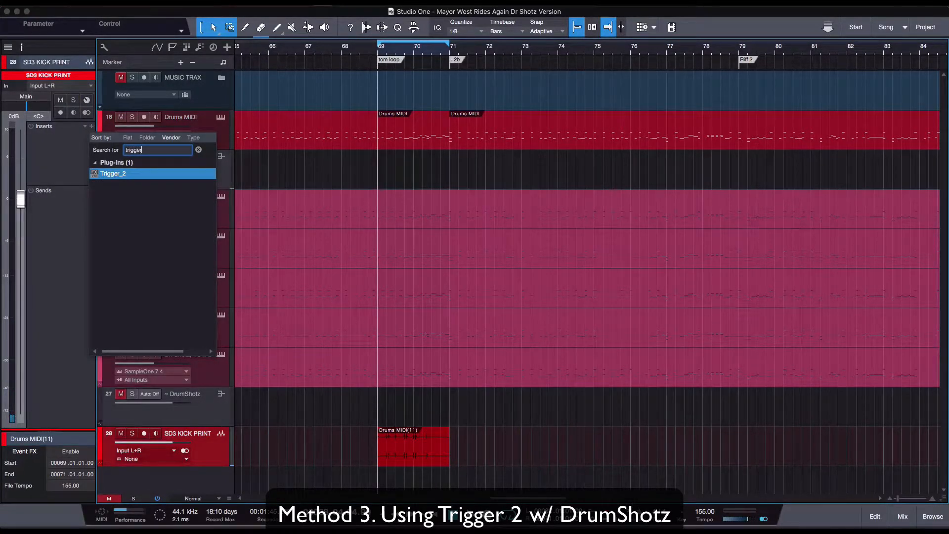
key(Return)
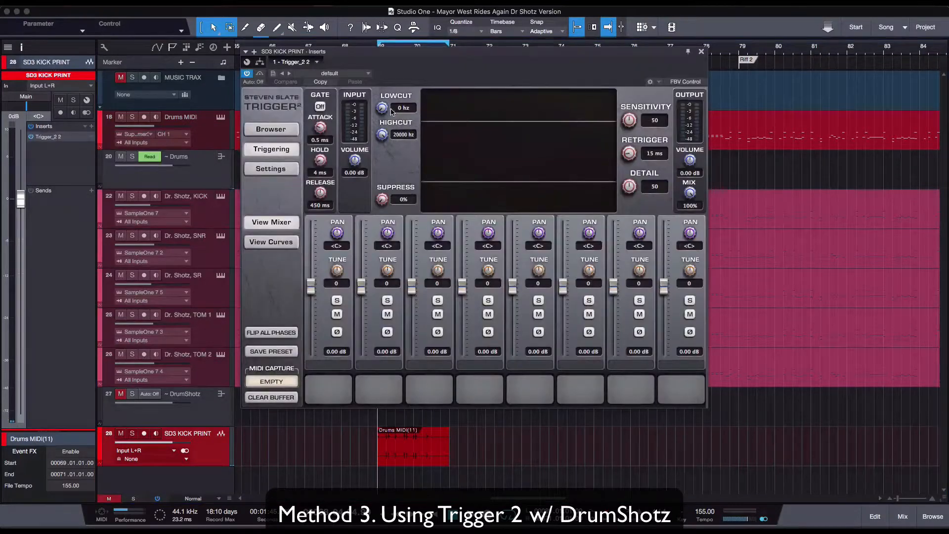
click(266, 178)
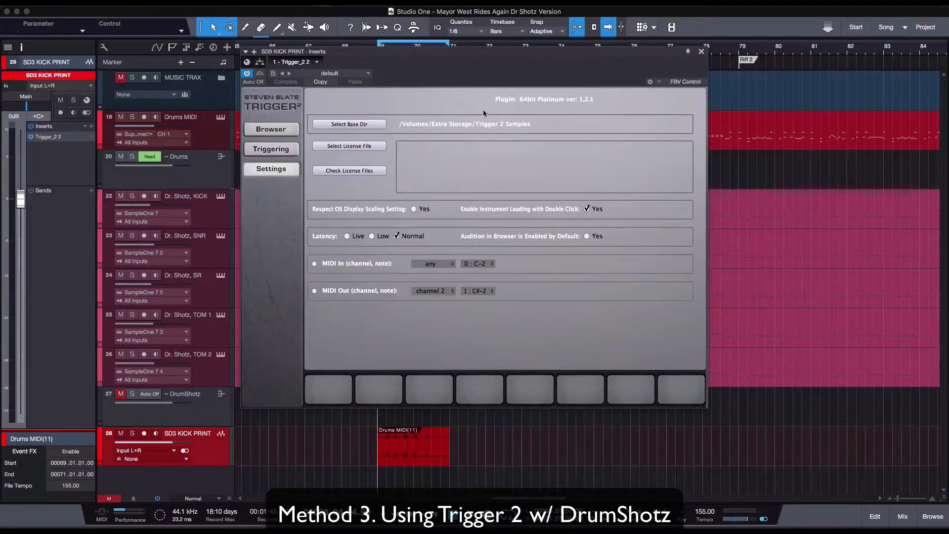
- Load GUT Kick - Dry.wav from DrumShotz - Dave Otero's DS_DO Kicks folder into Trigger 2's first slot
click(282, 128)
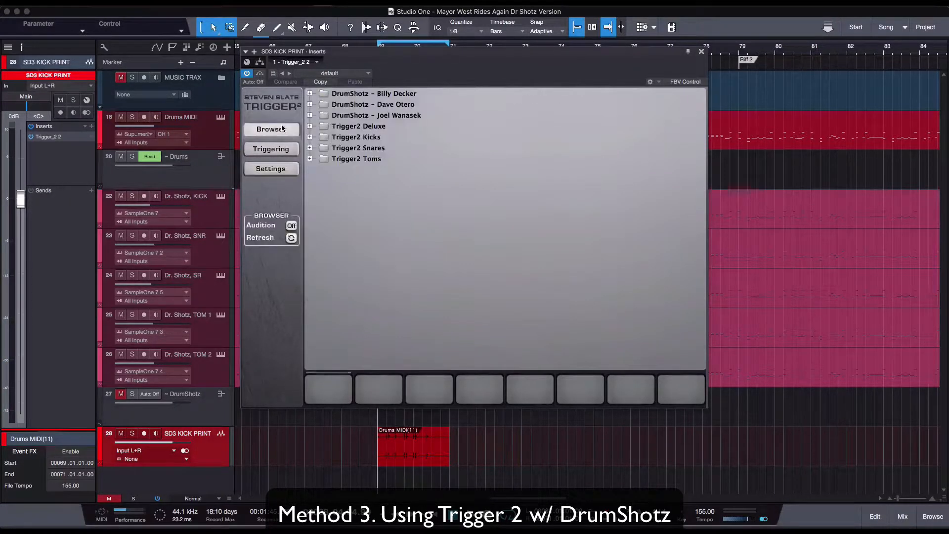
double_click(400, 105)
double_click(372, 127)
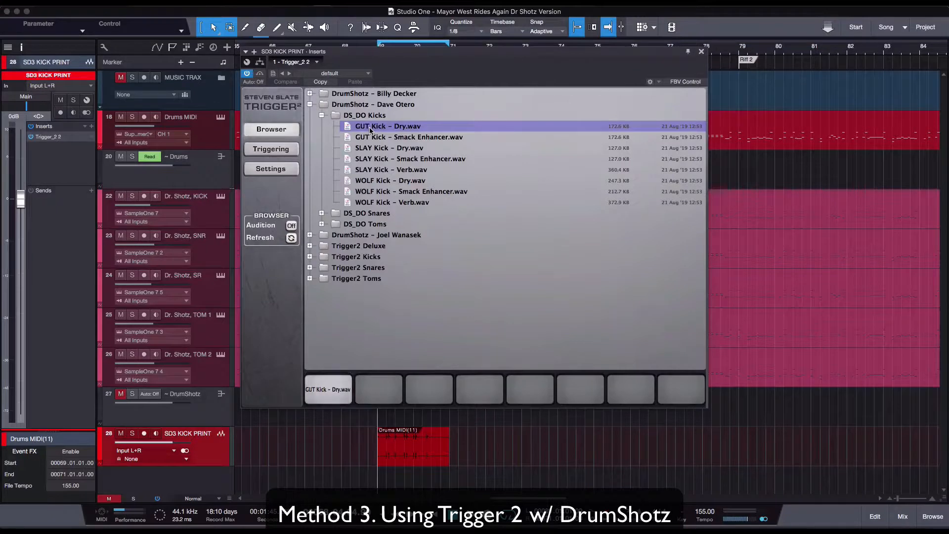
- Try the GUT, SLAY and WOLF Kick - Smack Enhancer samples in turn, keep WOLF, and show the triggering controls
click(425, 138)
double_click(424, 138)
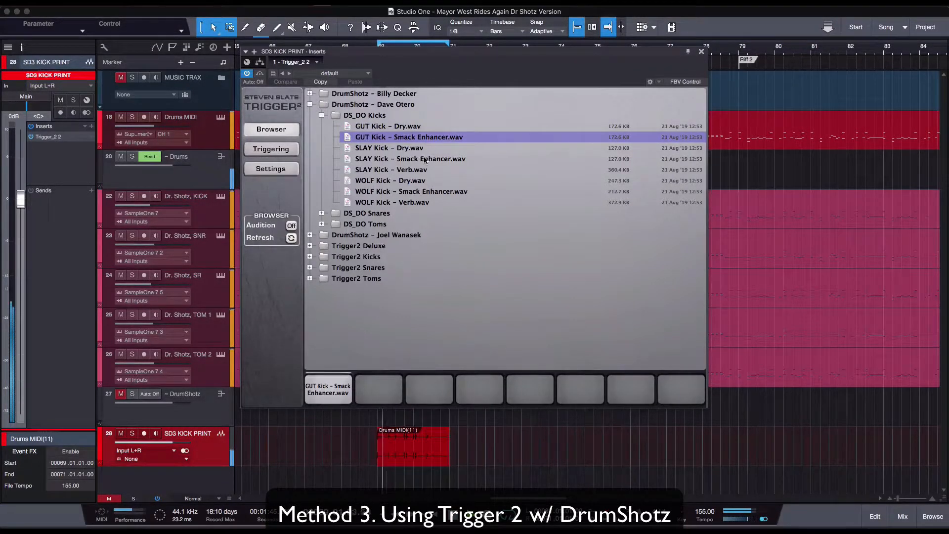
double_click(424, 159)
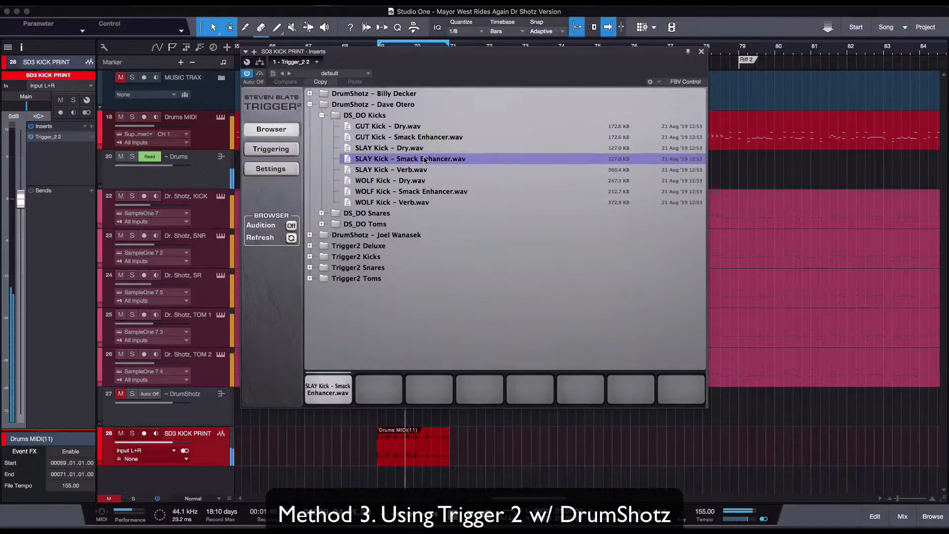
double_click(446, 192)
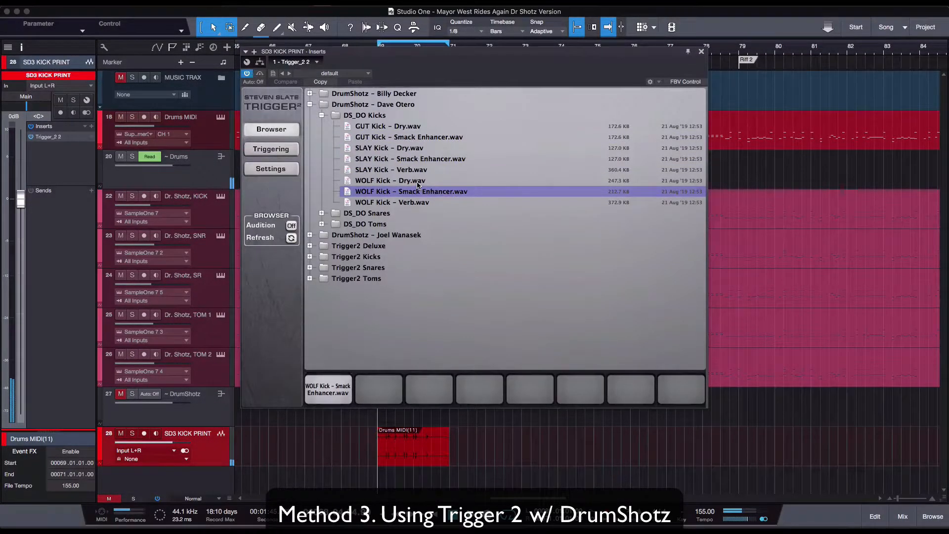
click(290, 151)
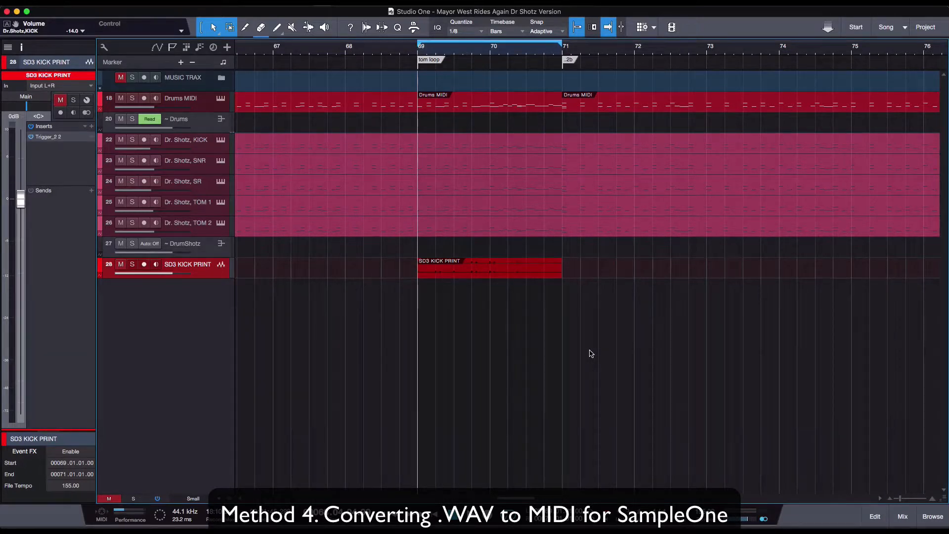
- Detect the transients of the SD3 KICK PRINT audio event and check the markers against its kick hits
click(527, 277)
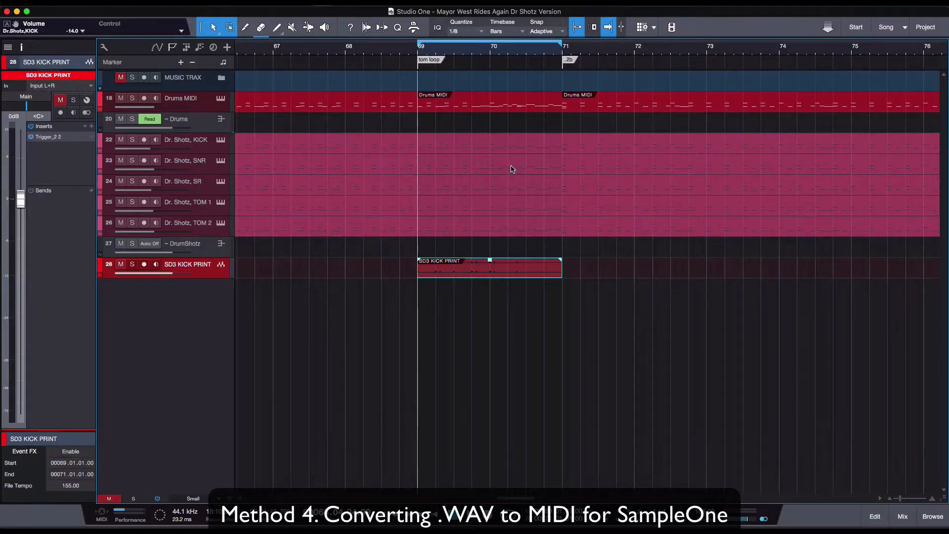
click(415, 28)
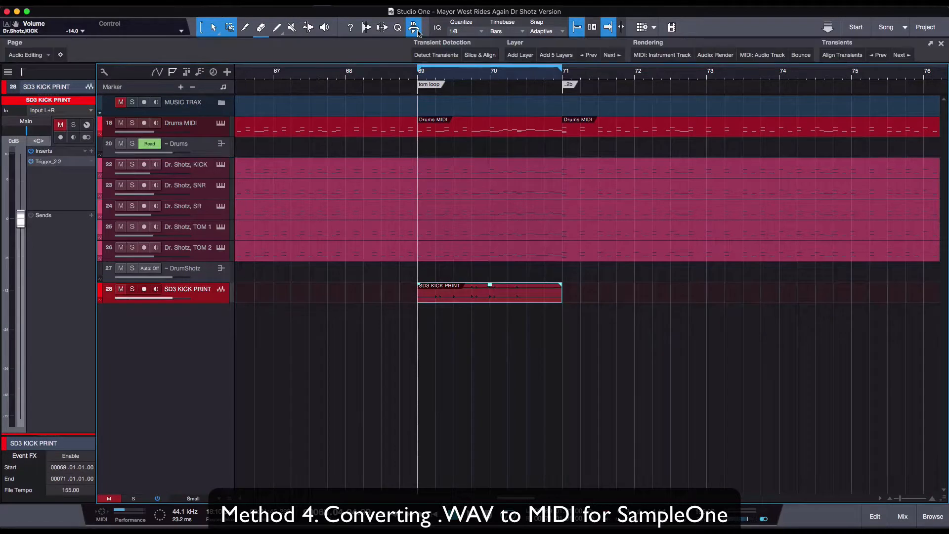
click(430, 58)
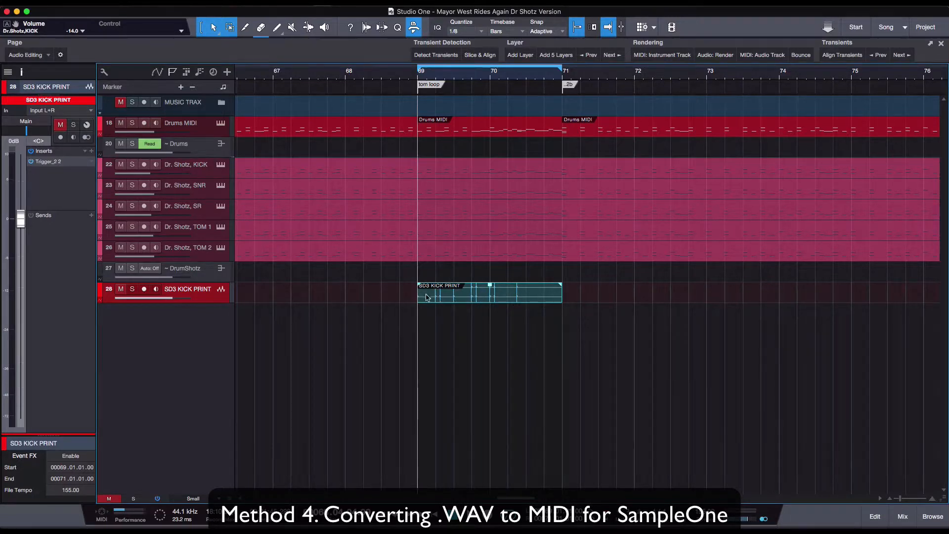
key(z)
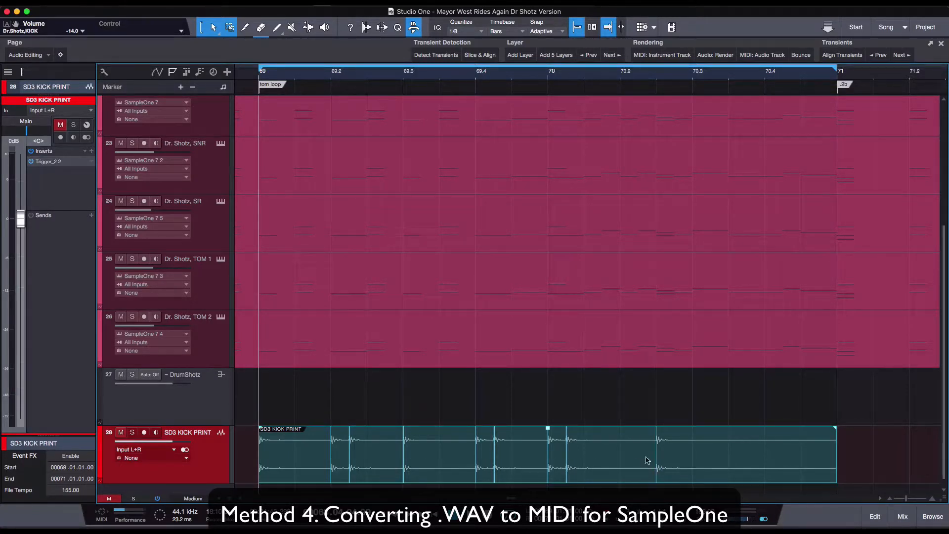
key(shift+w)
key(shift+w)
key(w)
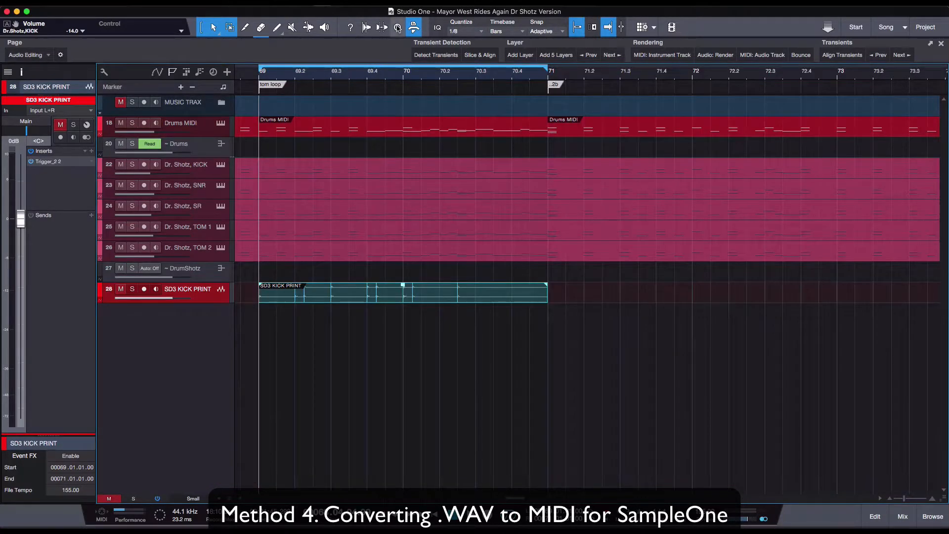
- Extract the SD3 KICK PRINT event's groove for quantizing and place it as a MIDI part on a new track at bar 69
click(398, 28)
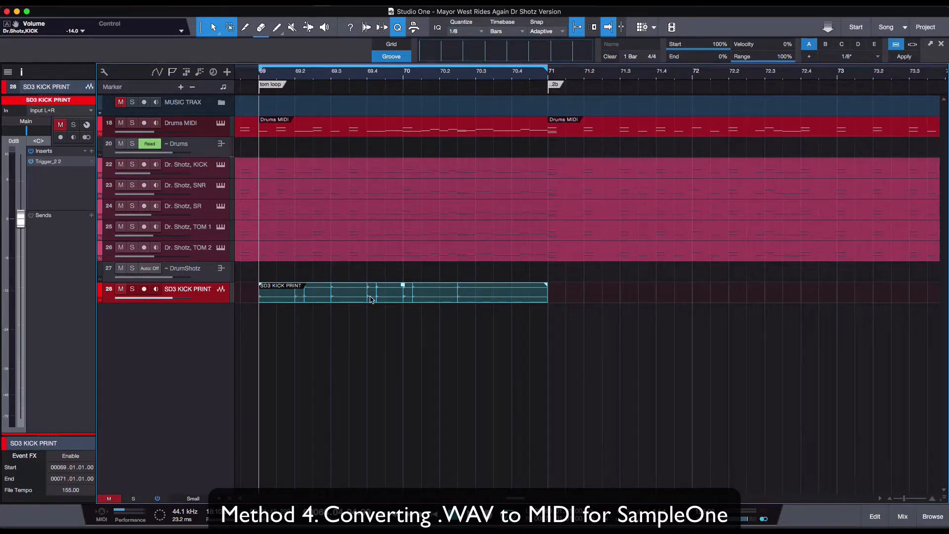
drag(372, 299, 476, 56)
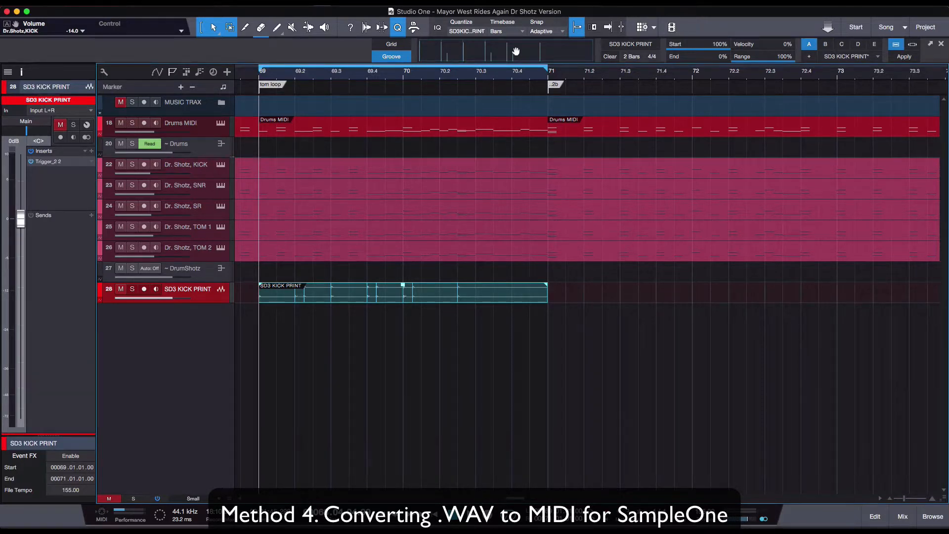
drag(444, 292, 285, 317)
- Transpose all notes of the extracted SD3 KICK PRINT MIDI part down two octaves to C 1 and close the editor
double_click(315, 315)
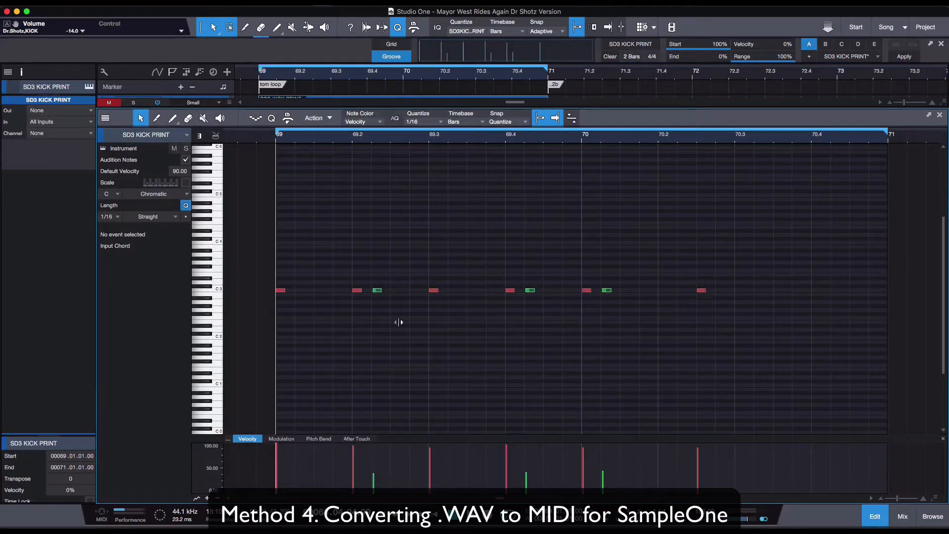
key(super+a)
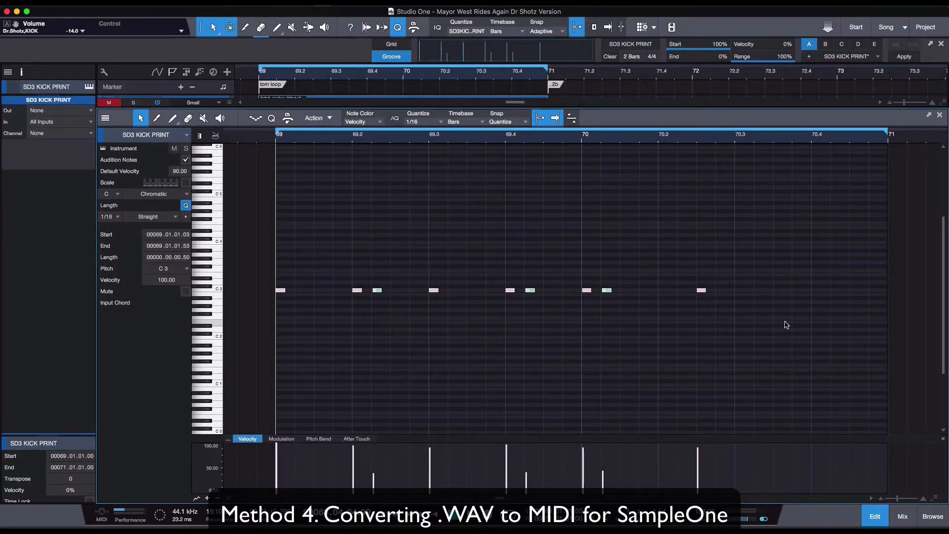
key(shift+Down)
key(shift+Down)
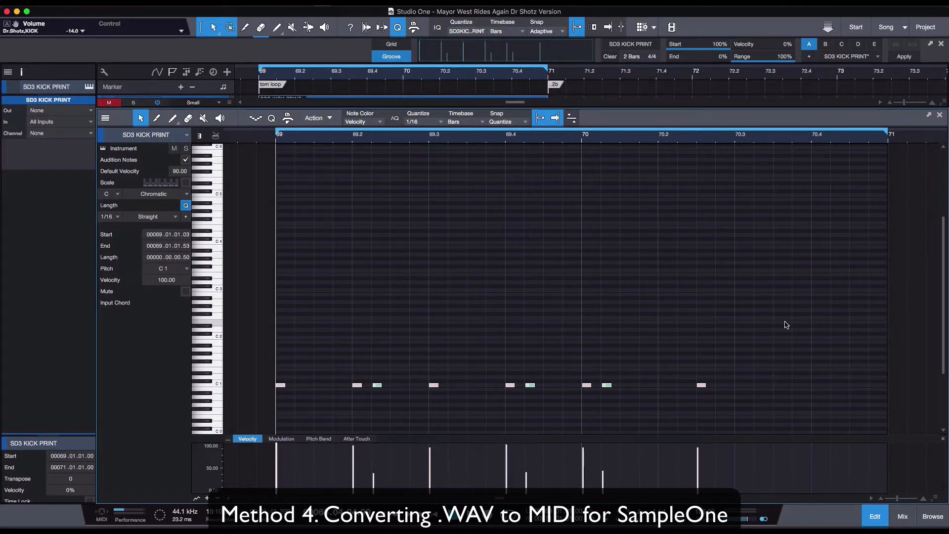
key(F2)
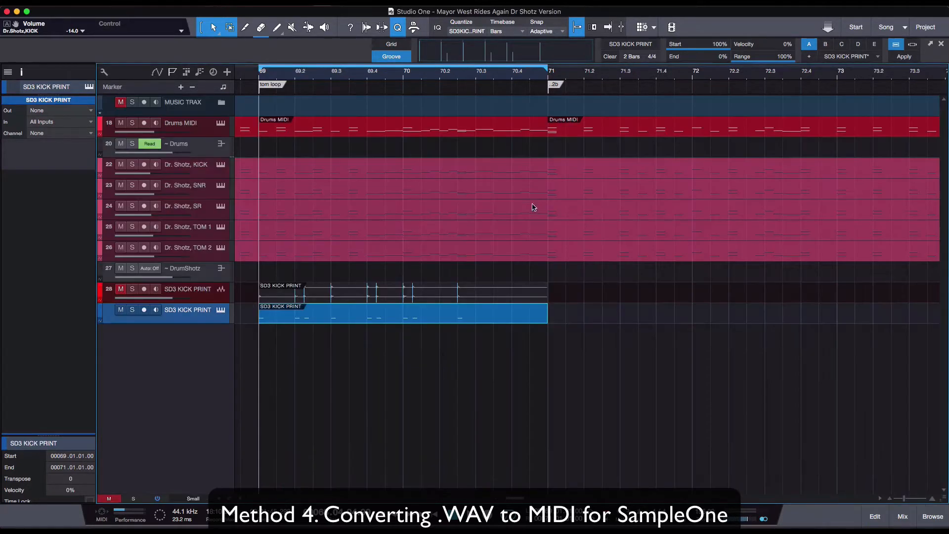
- Replace the MIDI part on the Dr. Shotz, KICK track with the SD3 KICK PRINT MIDI part at bar 69
click(350, 168)
drag(394, 317, 390, 169)
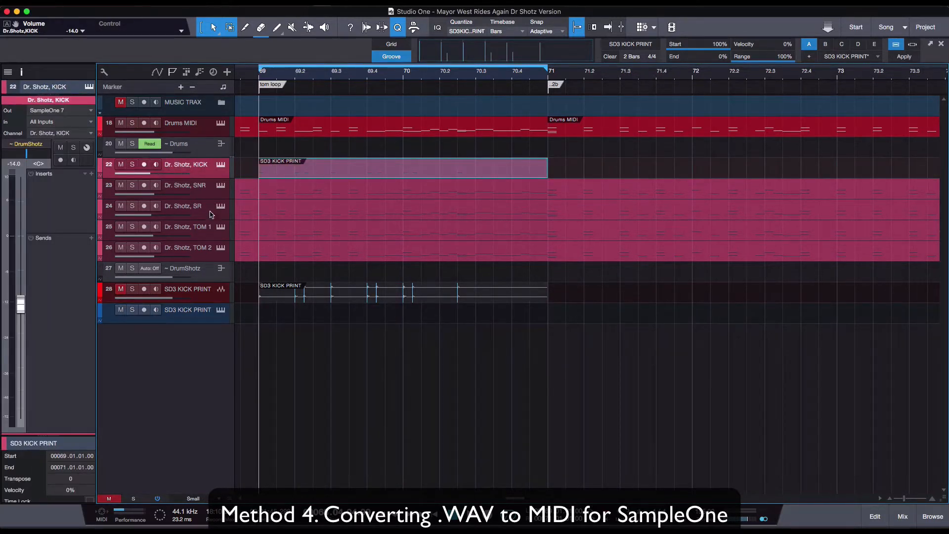
- Reset the Dr. Shotz, KICK track's volume to 0 dB, play the loop and lower the volume to -5.8 dB
alt+click(151, 174)
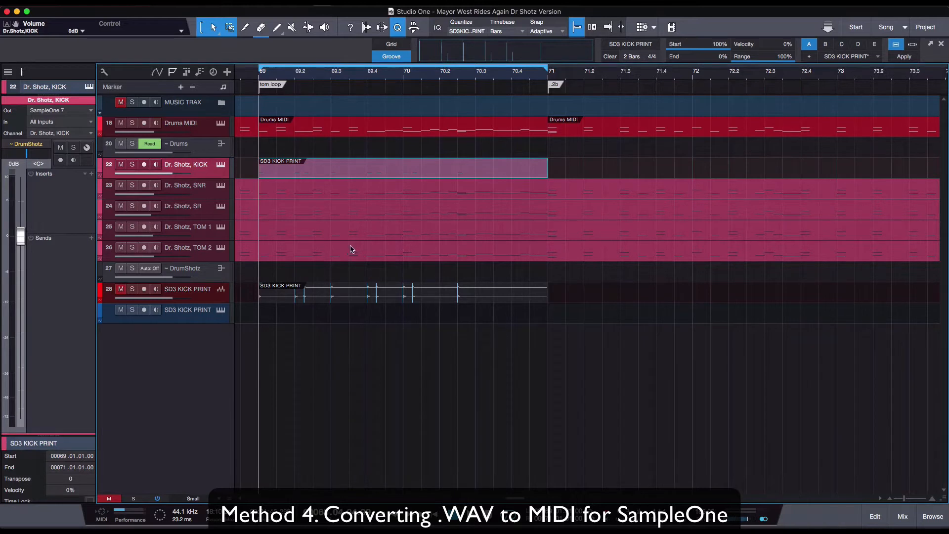
key(space)
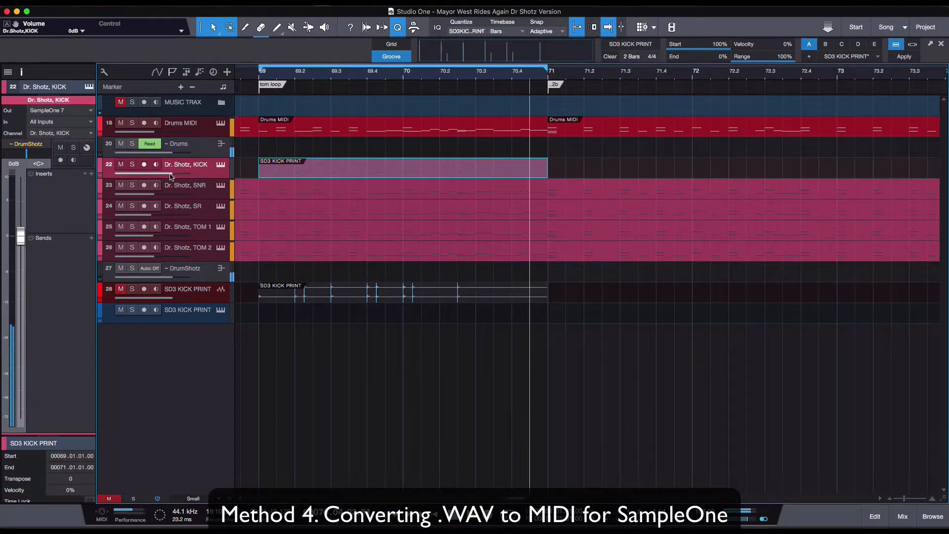
drag(171, 174, 159, 175)
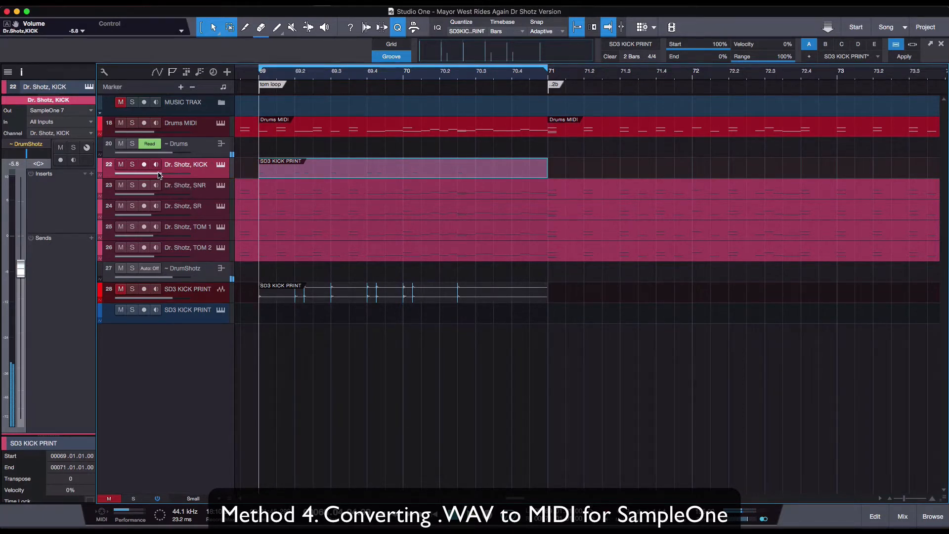